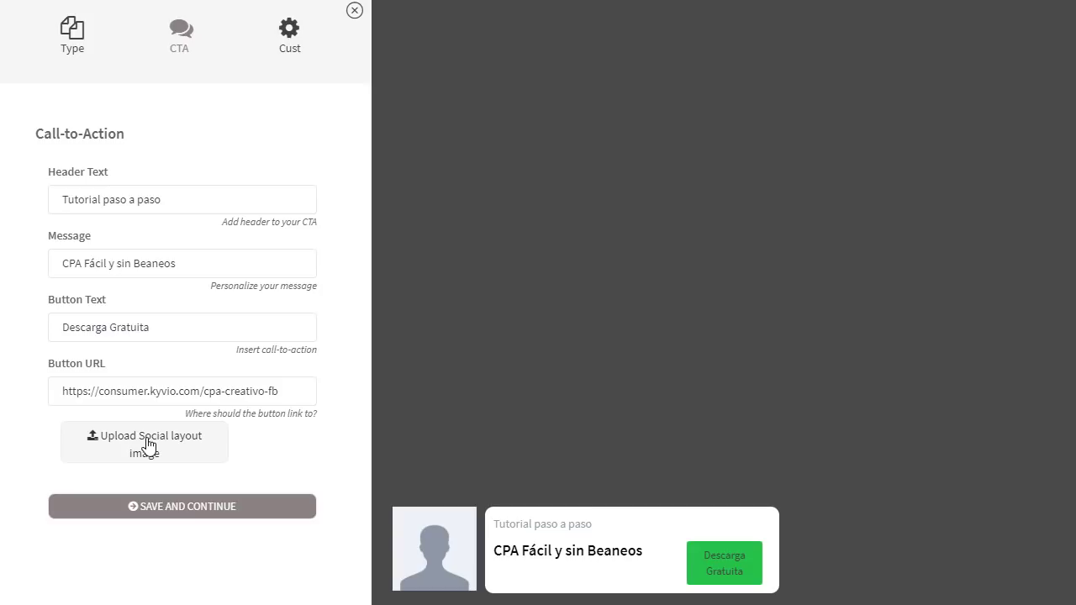
# - Save the call-to-action text and continue to its customisation settings
pyautogui.click(185, 504)
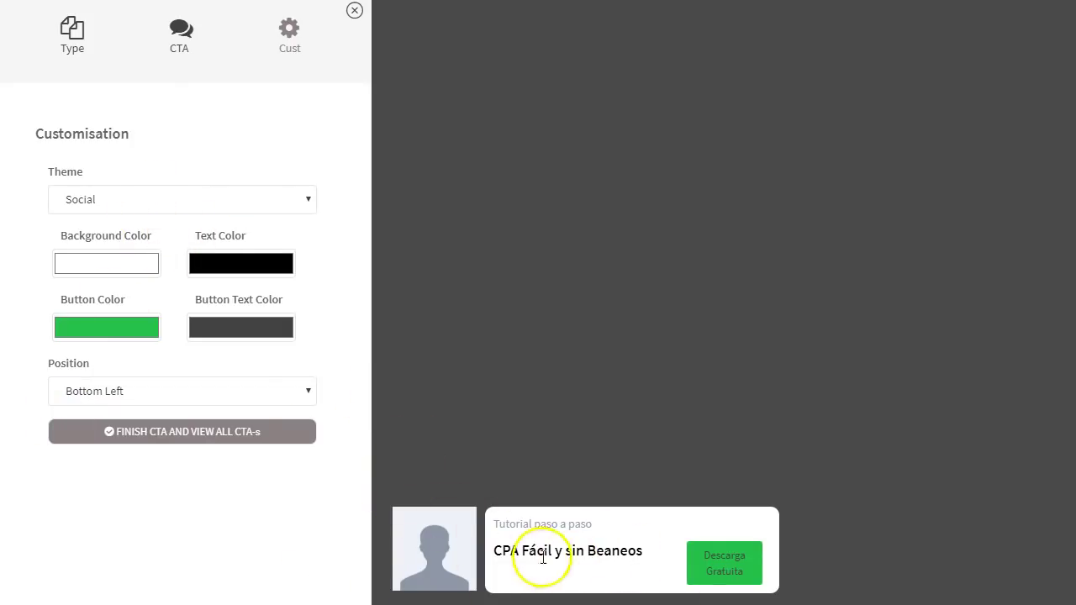
# - Try the Full Width, Candy and Bean themes on the call-to-action and return it to the Social theme
pyautogui.click(247, 199)
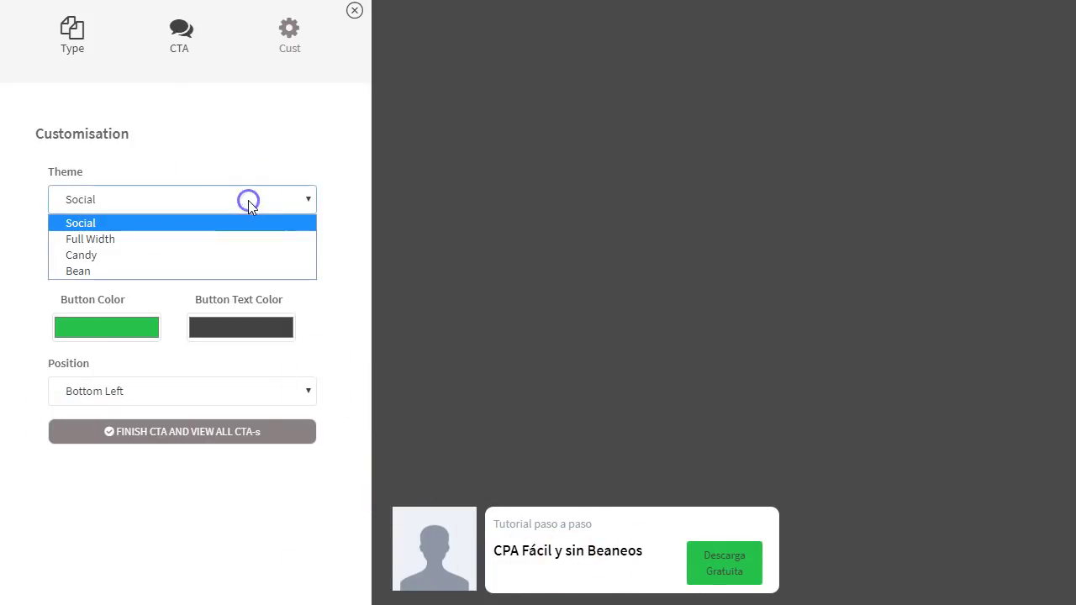
pyautogui.click(109, 238)
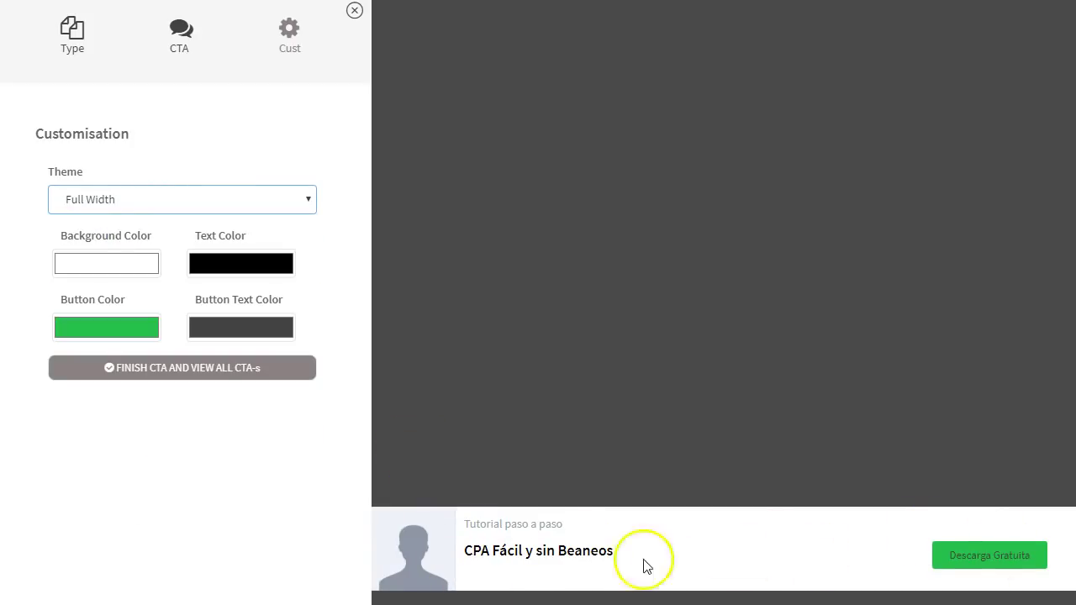
pyautogui.click(125, 201)
pyautogui.click(105, 255)
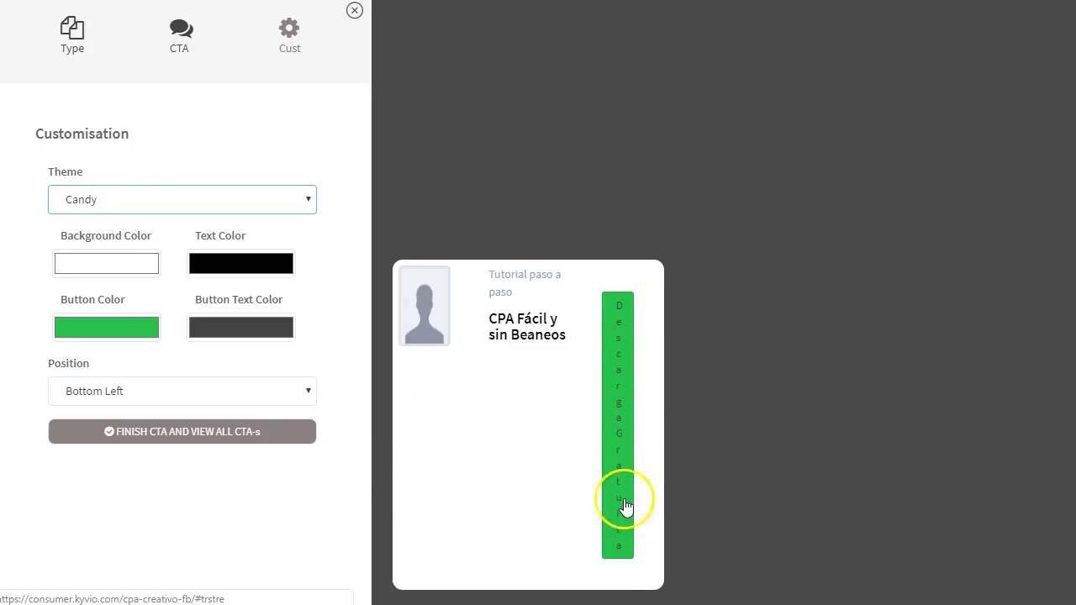
pyautogui.click(102, 201)
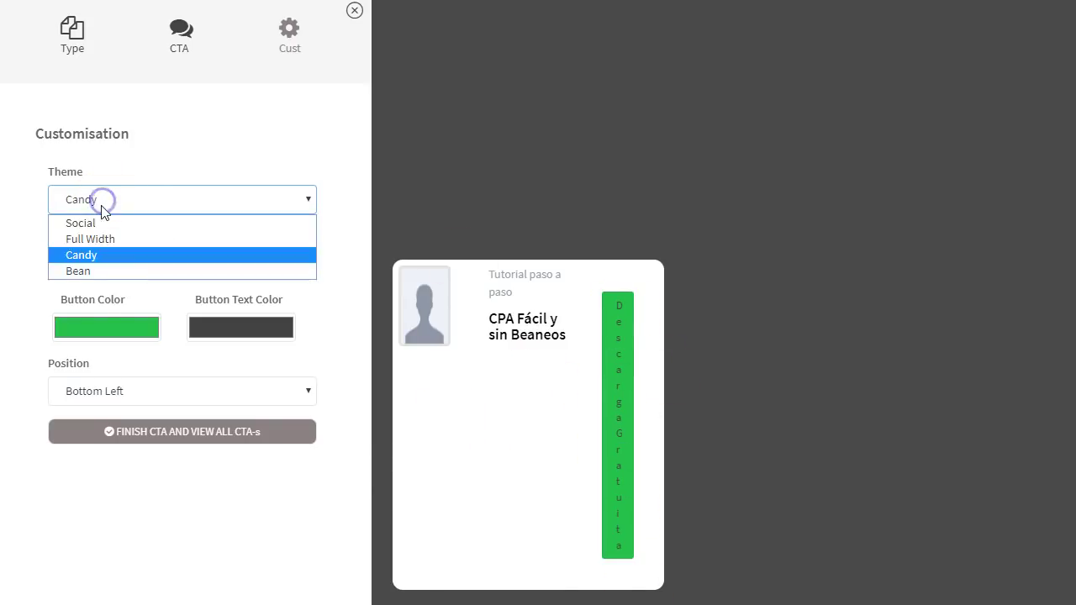
pyautogui.click(100, 270)
pyautogui.click(109, 195)
pyautogui.click(110, 223)
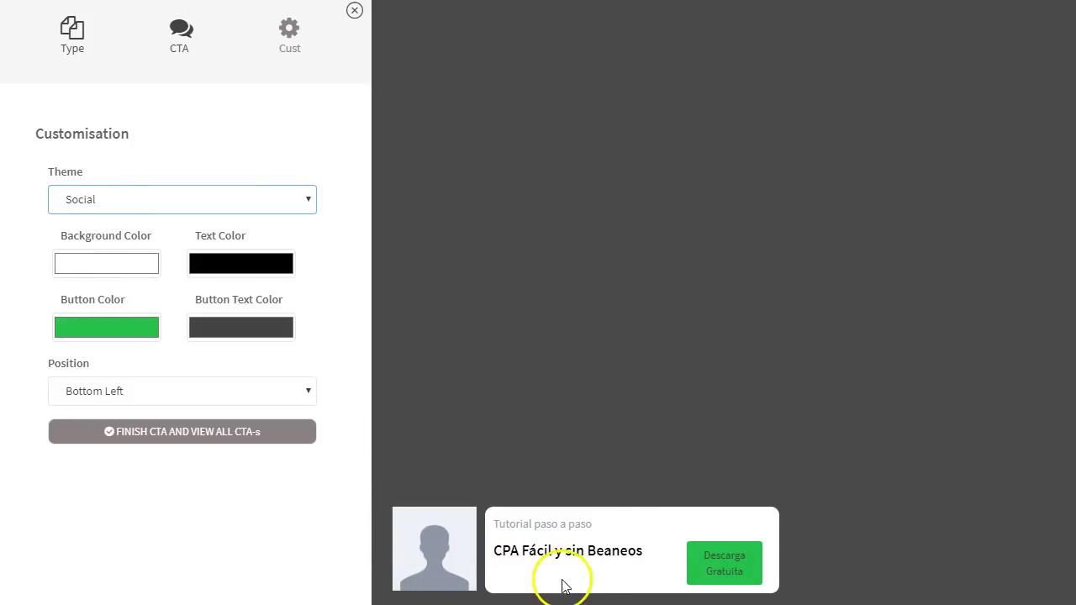
# - Try an olive background colour on the call-to-action and set the background back to white
pyautogui.click(73, 264)
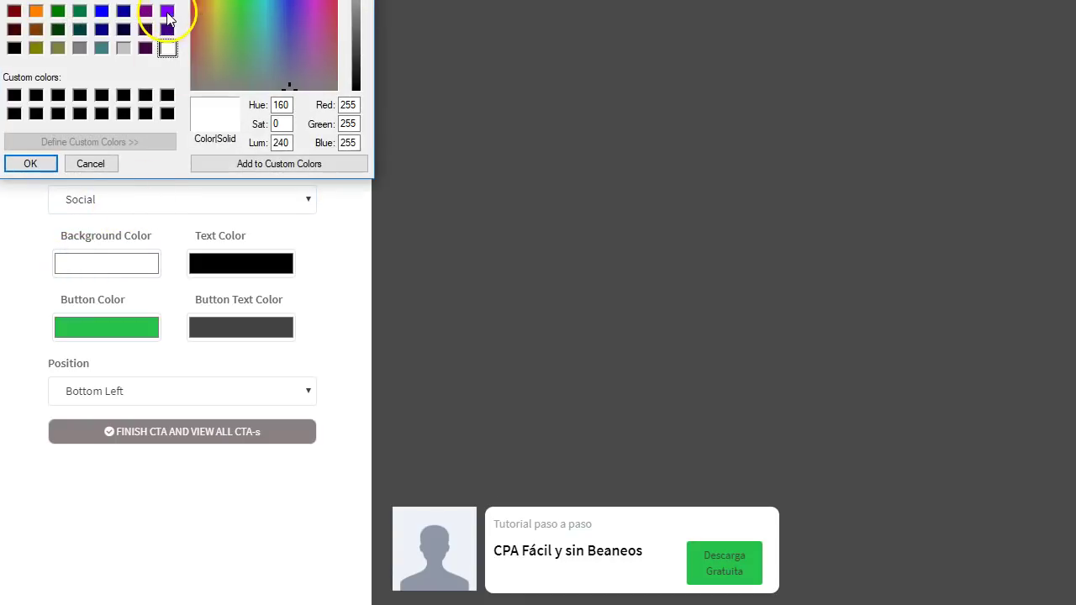
pyautogui.click(36, 48)
pyautogui.click(30, 163)
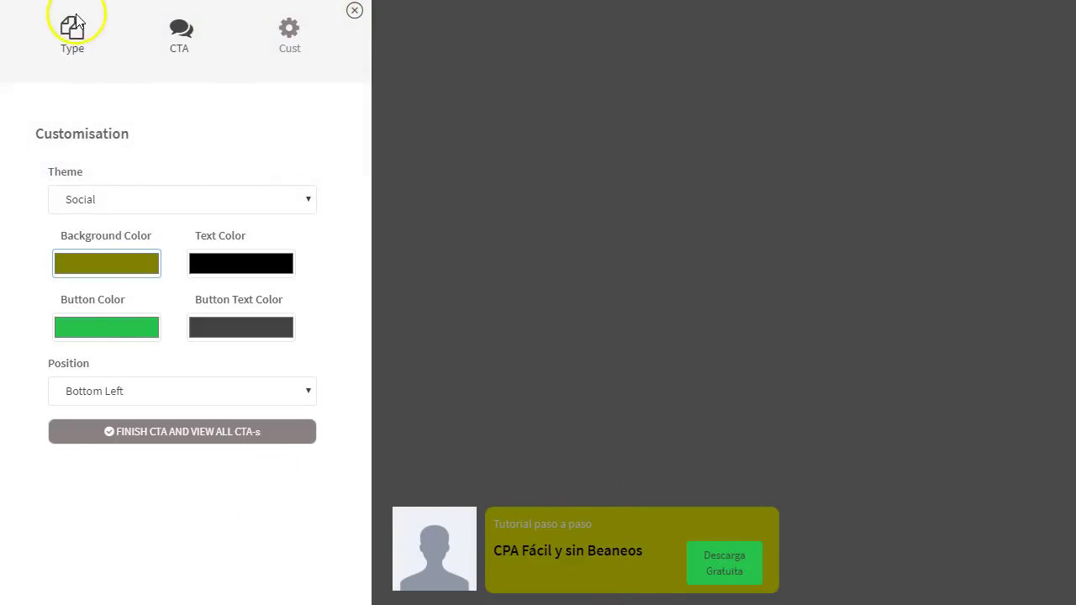
pyautogui.click(108, 267)
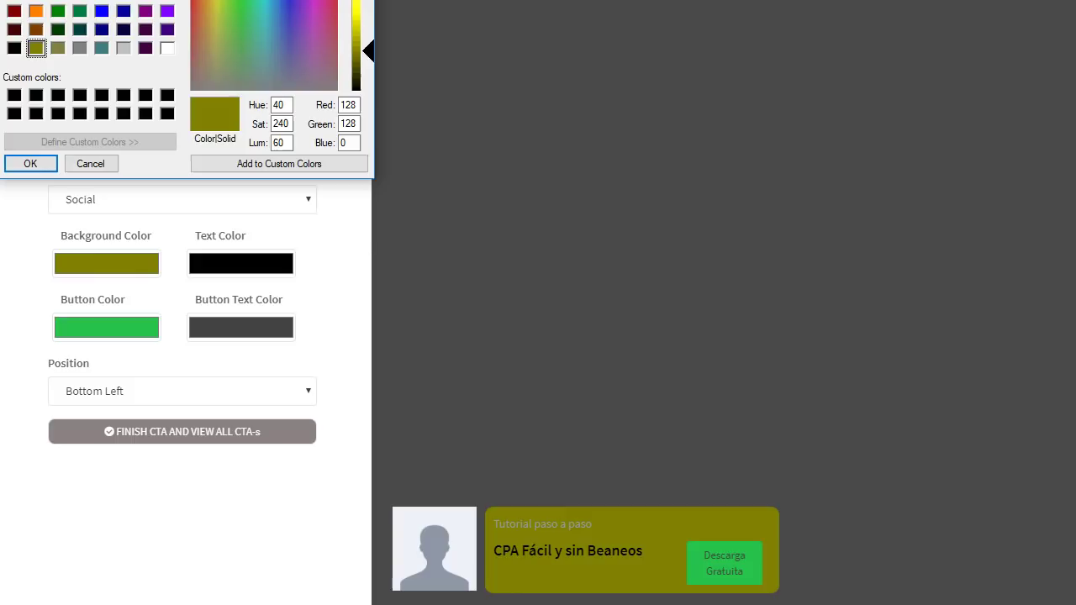
pyautogui.click(167, 48)
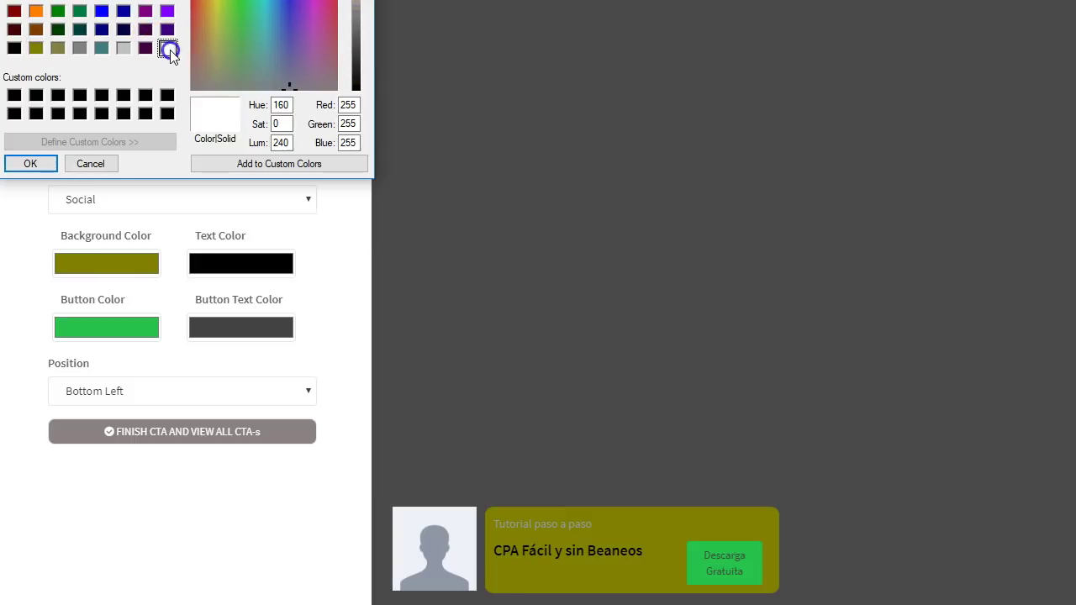
pyautogui.click(24, 162)
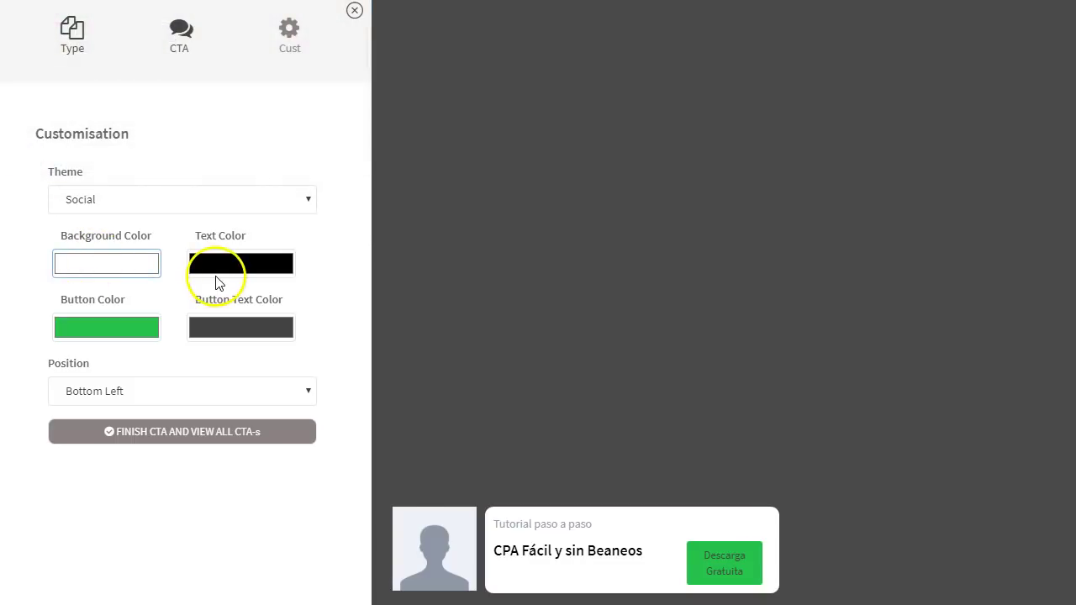
# - Set the call-to-action's button colour to violet and its button text colour to white
pyautogui.click(110, 328)
pyautogui.click(167, 10)
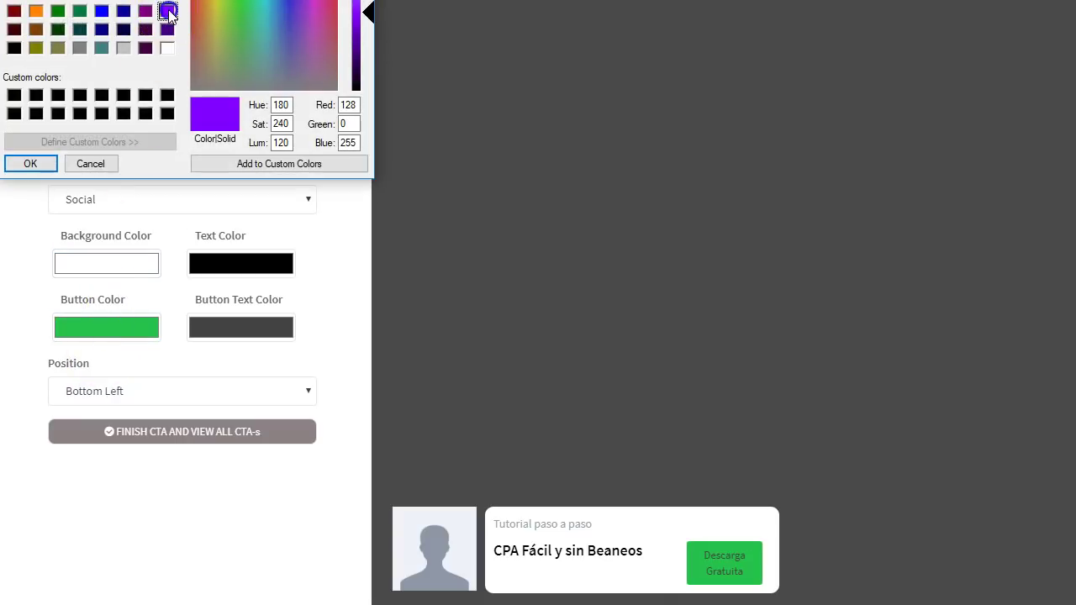
pyautogui.click(34, 163)
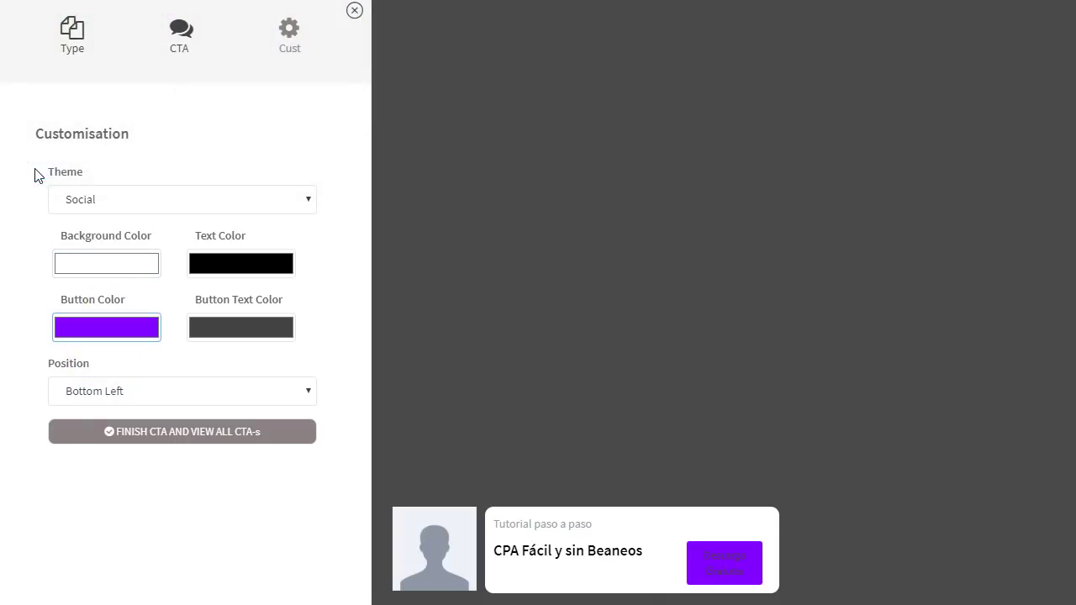
pyautogui.click(259, 330)
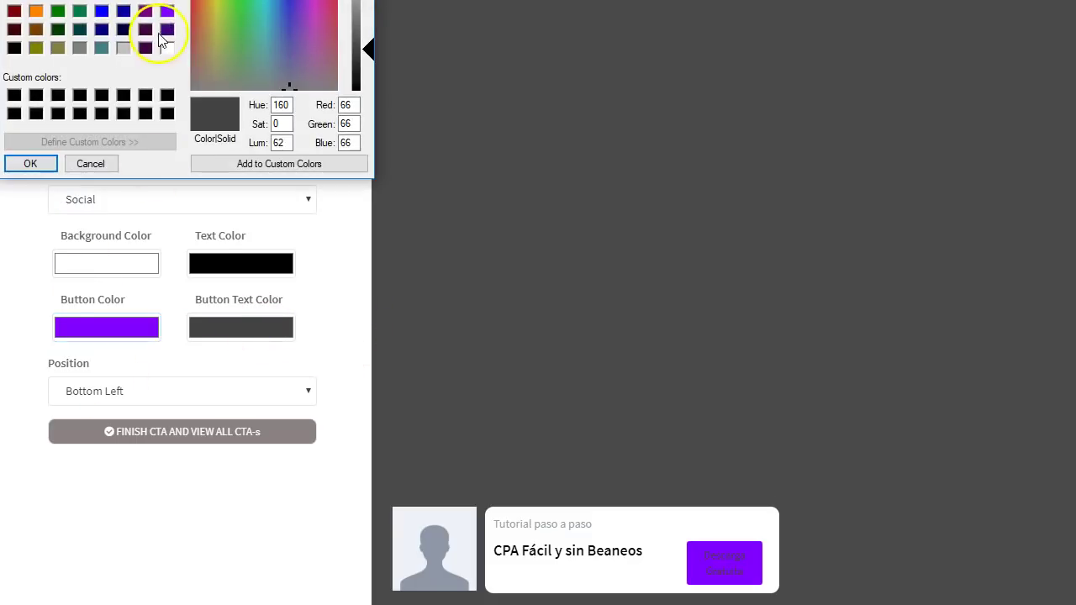
pyautogui.click(168, 48)
pyautogui.click(30, 163)
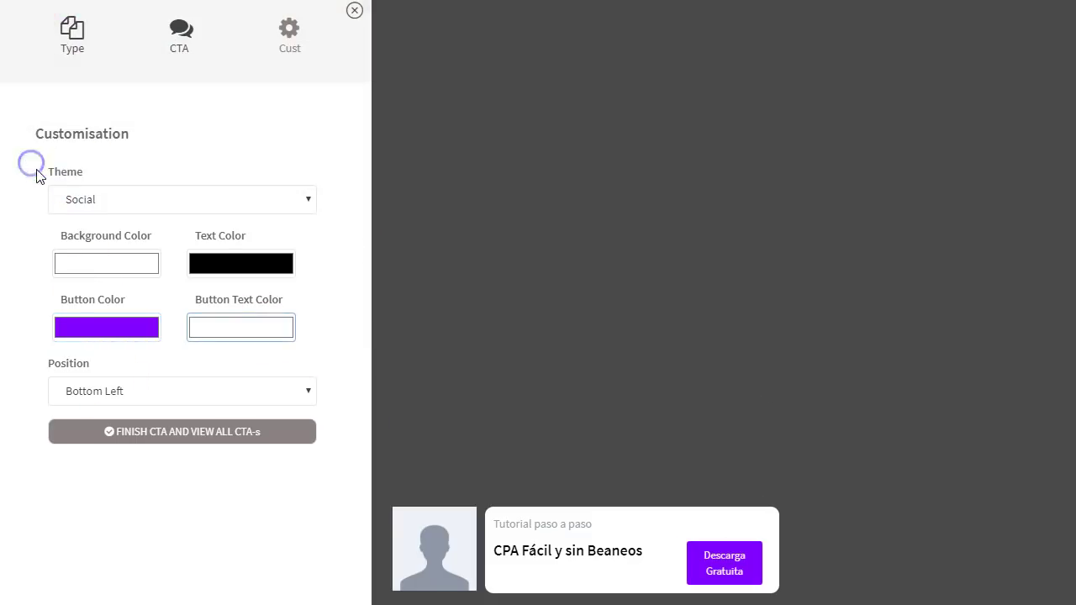
# - Try the Bottom Right position for the call-to-action and return it to Bottom Left
pyautogui.click(171, 392)
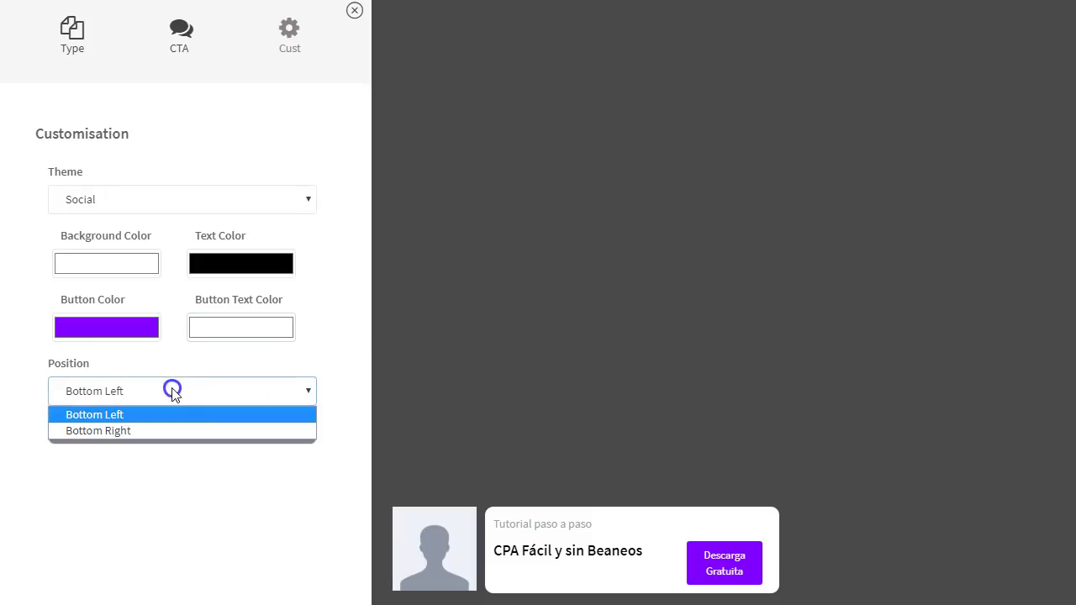
pyautogui.click(143, 432)
pyautogui.click(149, 391)
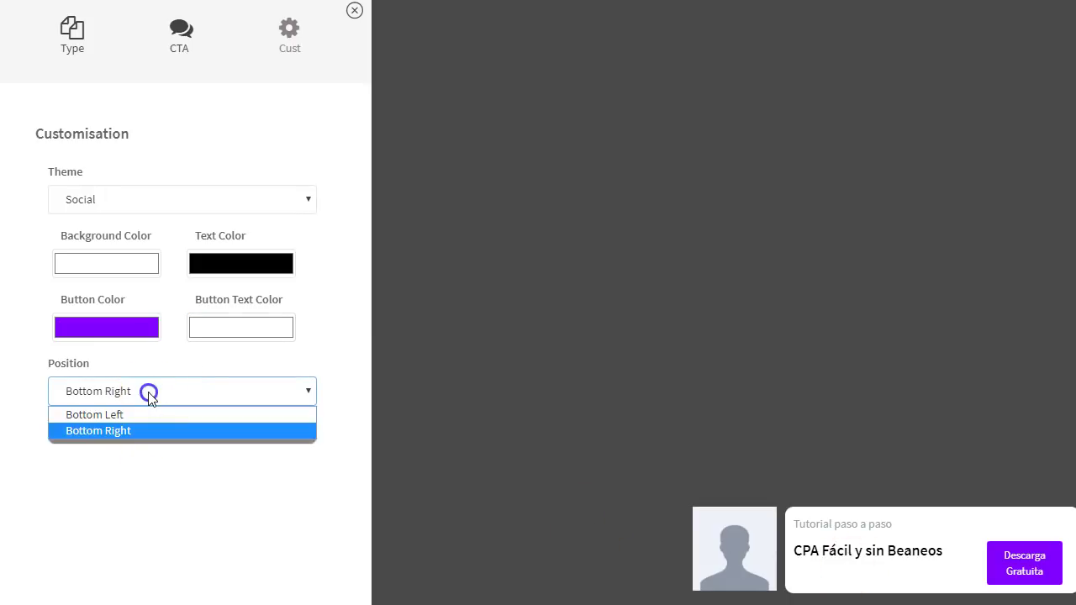
pyautogui.click(132, 412)
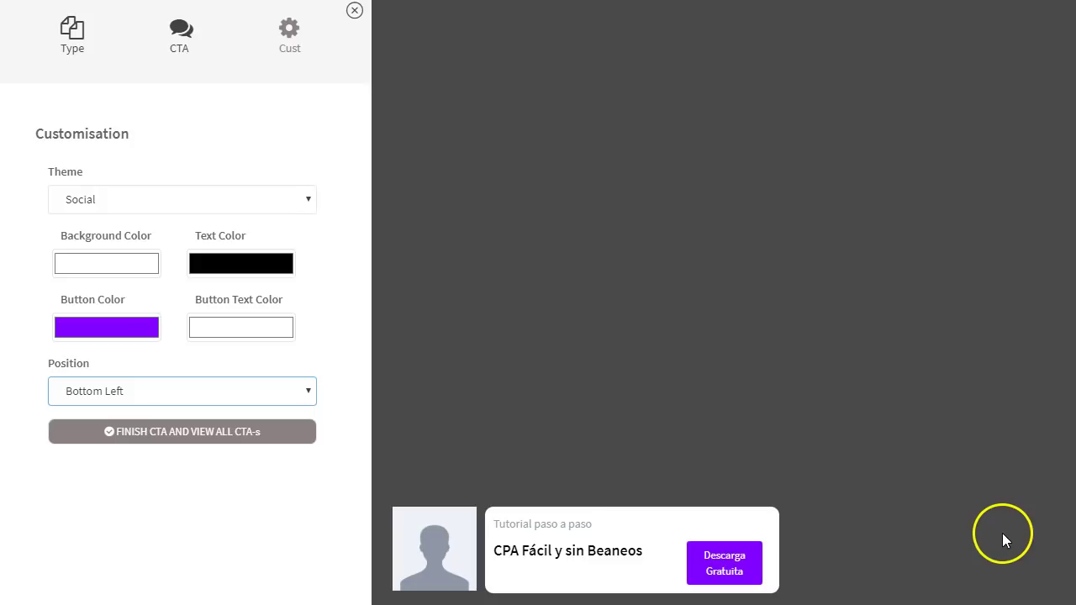
# - Finish the call-to-action and open the list of snip links
pyautogui.click(178, 434)
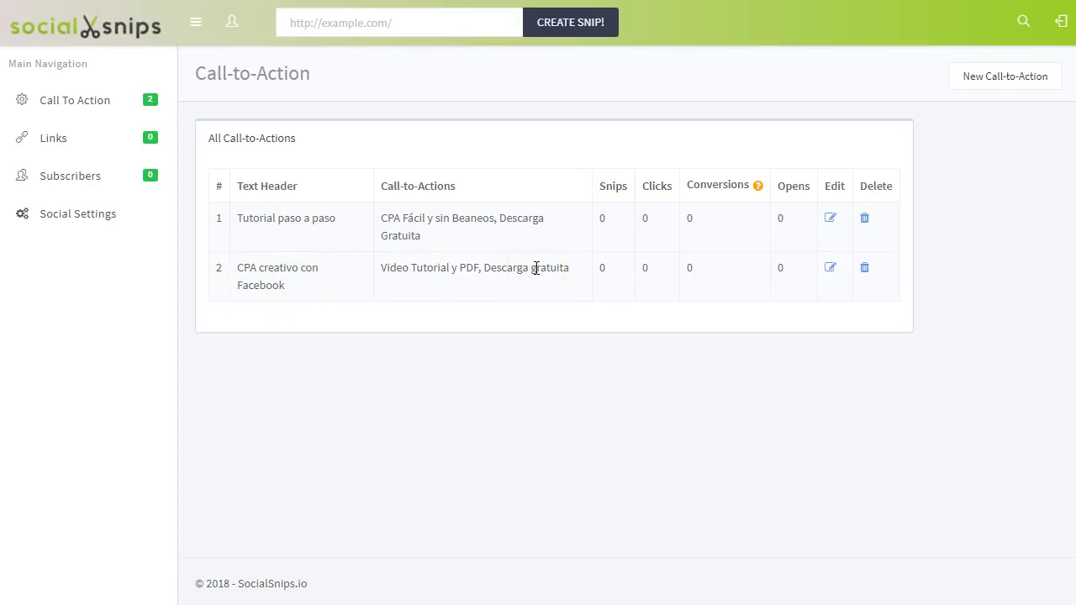
pyautogui.click(54, 140)
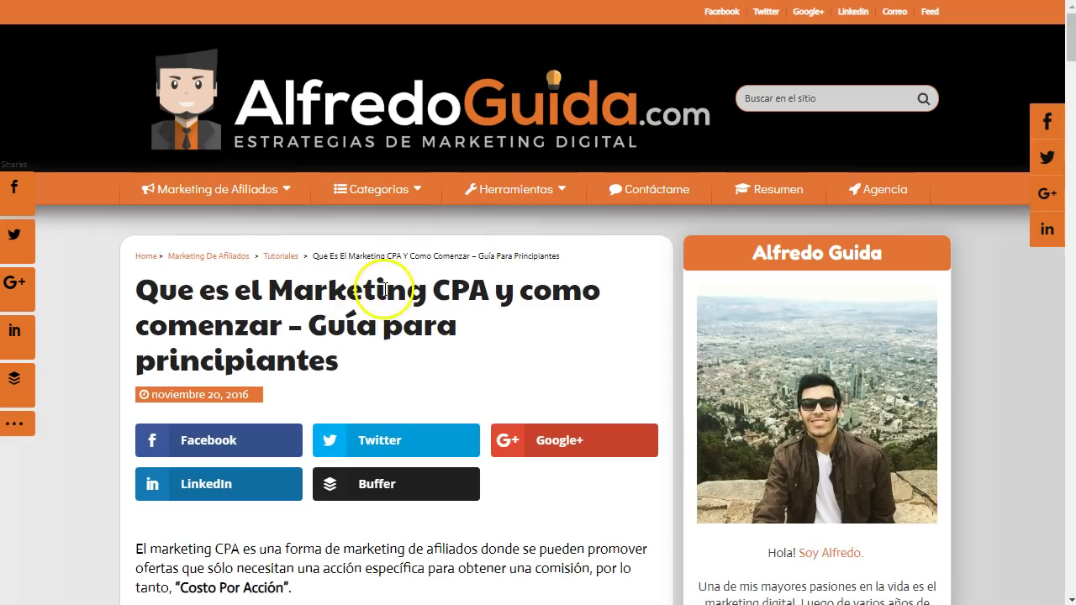
pyautogui.scroll(-5, 392, 351)
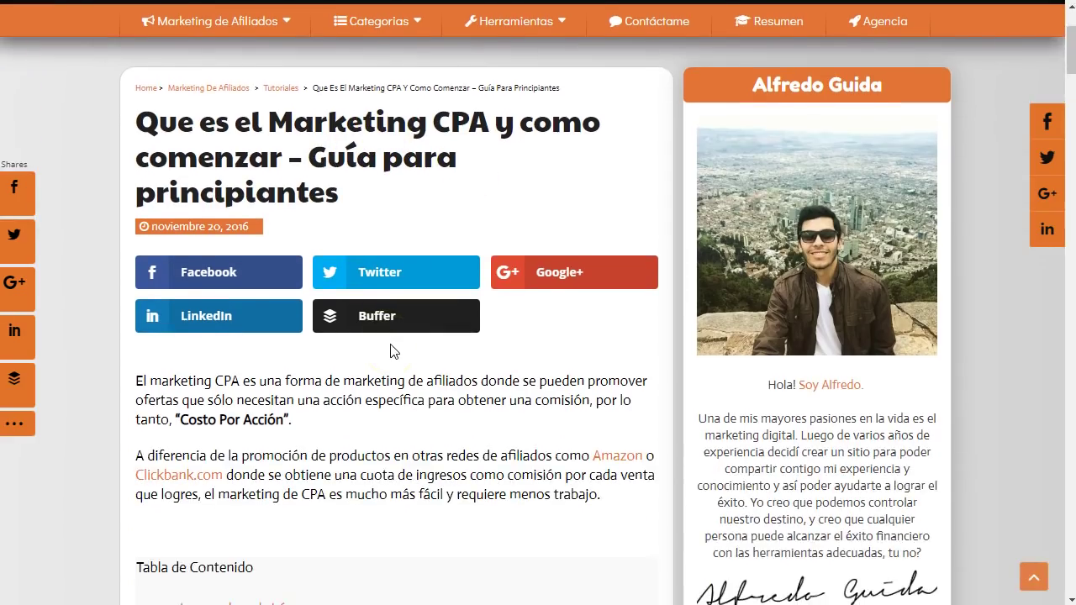
pyautogui.scroll(-20, 392, 350)
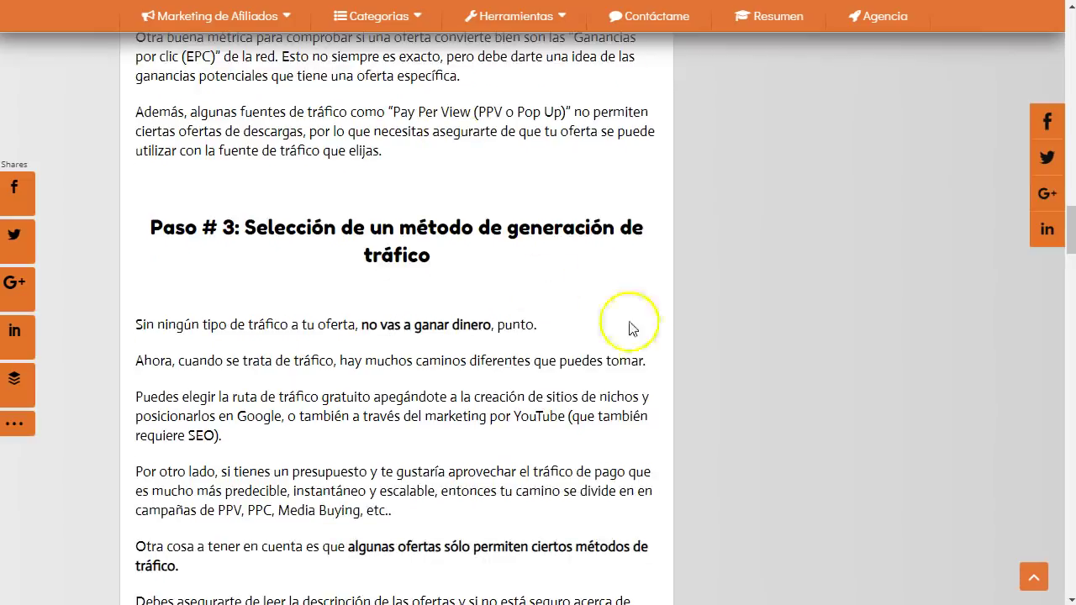
pyautogui.scroll(20, 635, 312)
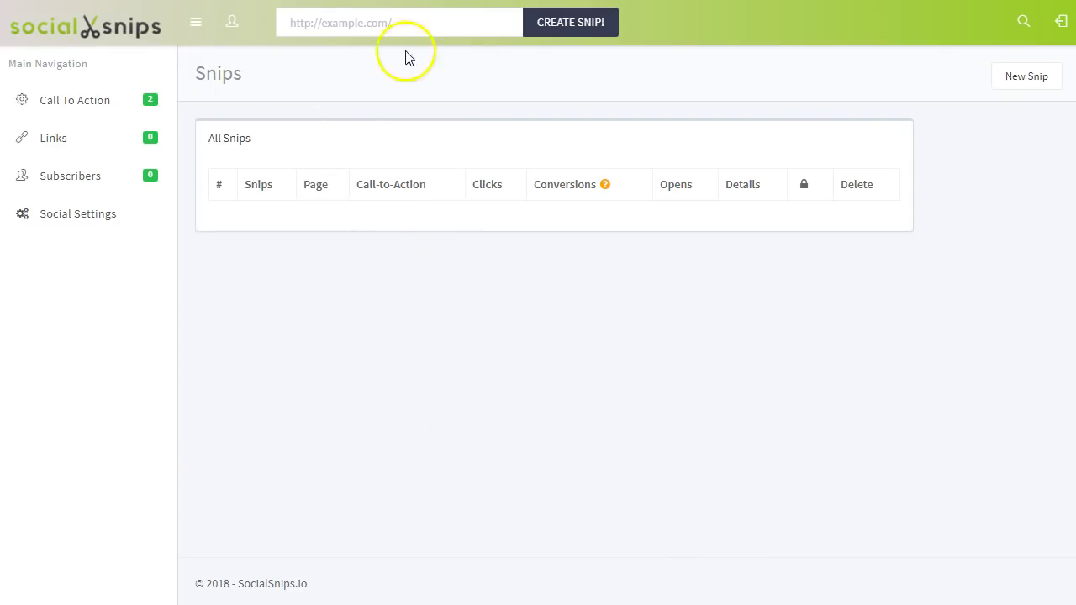
pyautogui.click(412, 22)
pyautogui.write('https://alfredoguida.com/marketing-cpa-guia-para-principiantes/')
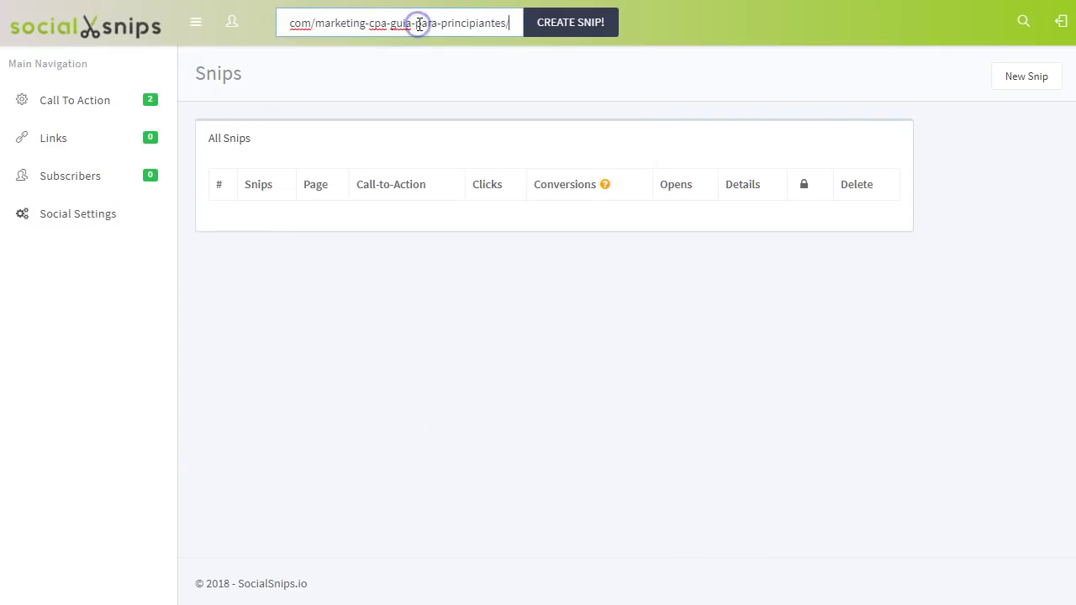
pyautogui.click(563, 26)
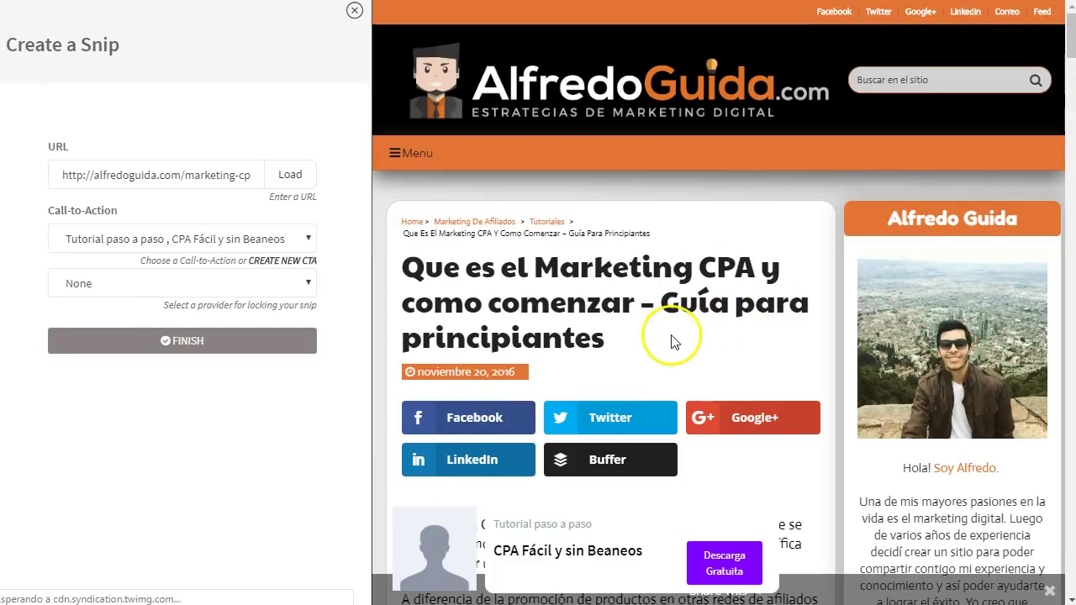
# - Preview the snipped article with the "CPA creativo con Facebook" call-to-action and switch back to "Tutorial paso a paso, CPA Fácil y sin Beaneos"
pyautogui.scroll(-1, 671, 341)
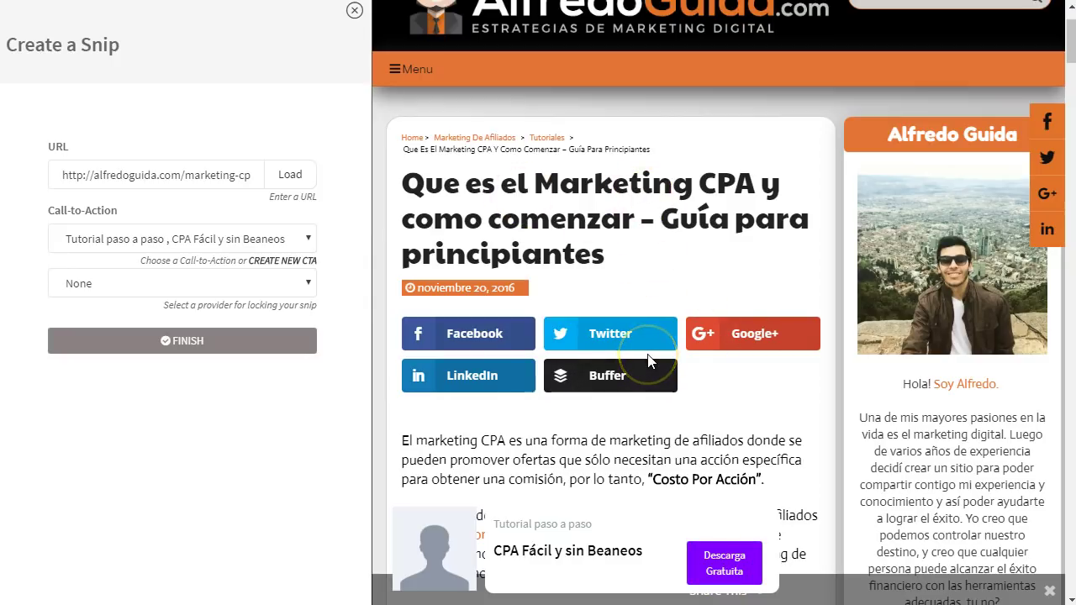
pyautogui.scroll(-3, 733, 291)
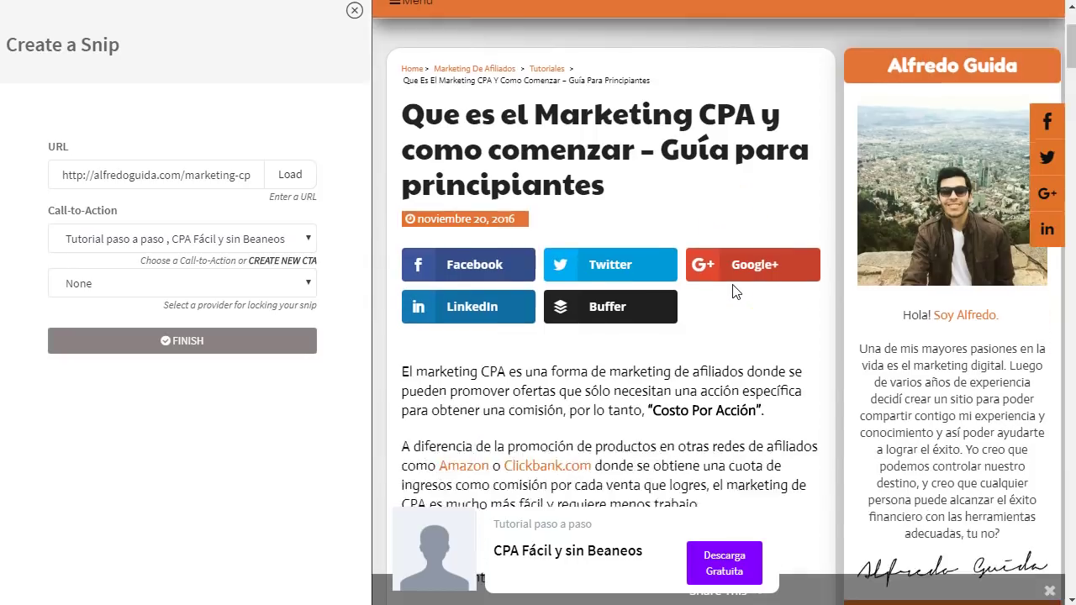
pyautogui.scroll(4, 734, 285)
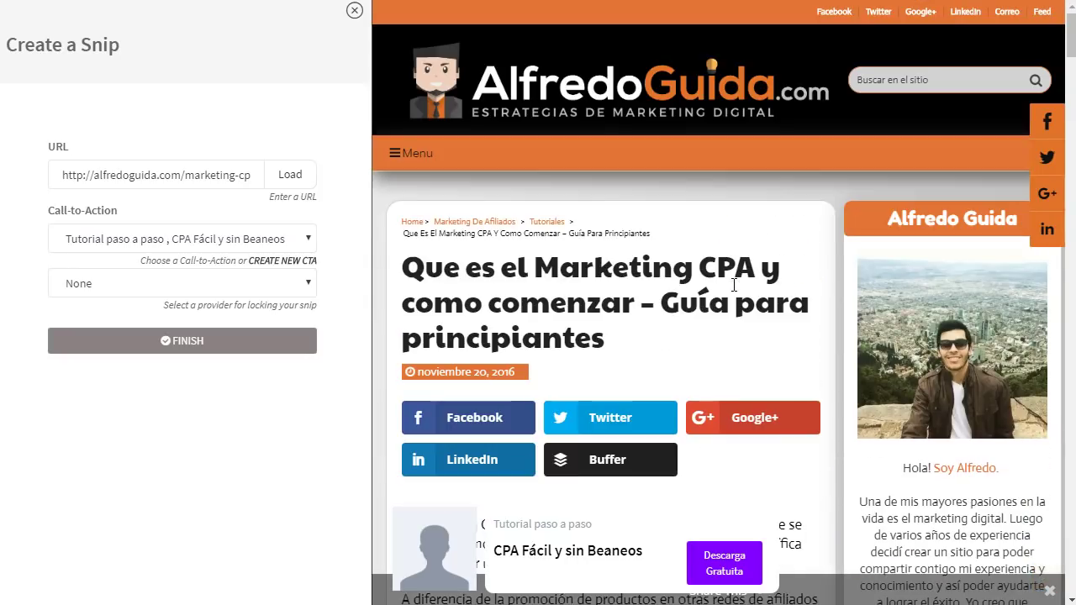
pyautogui.click(107, 239)
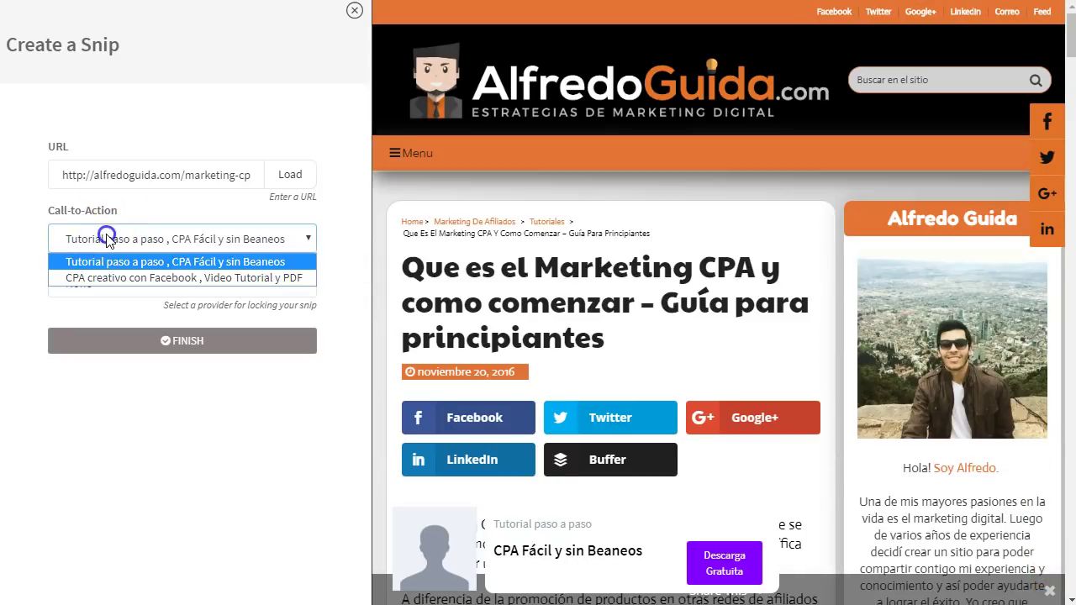
pyautogui.click(115, 279)
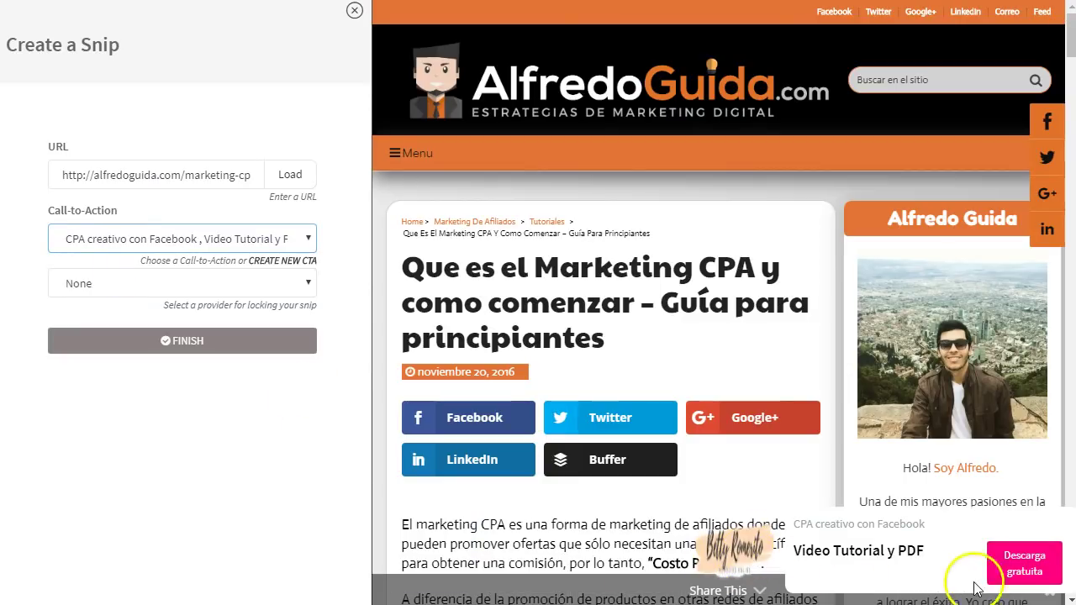
pyautogui.click(224, 240)
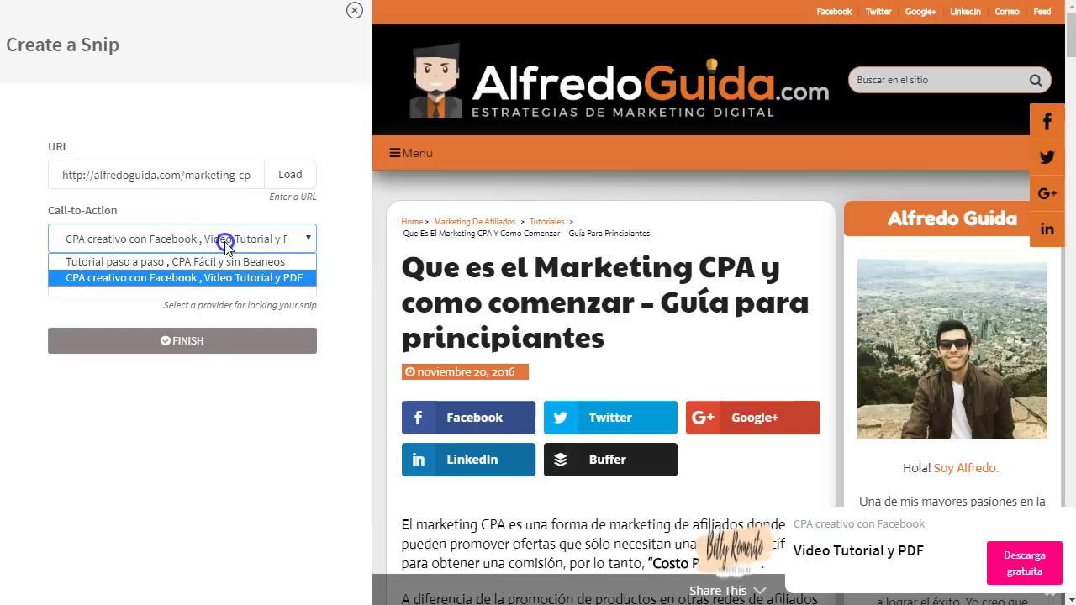
pyautogui.click(168, 264)
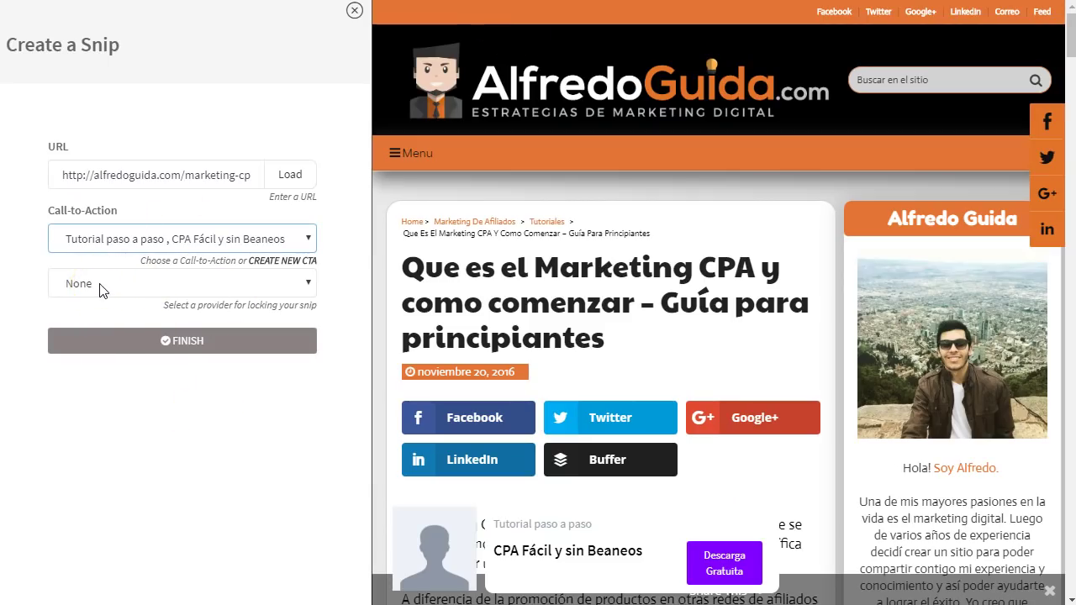
# - Set Facebook as the provider for locking the snip and finish creating it
pyautogui.moveTo(165, 305); pyautogui.dragTo(313, 301)
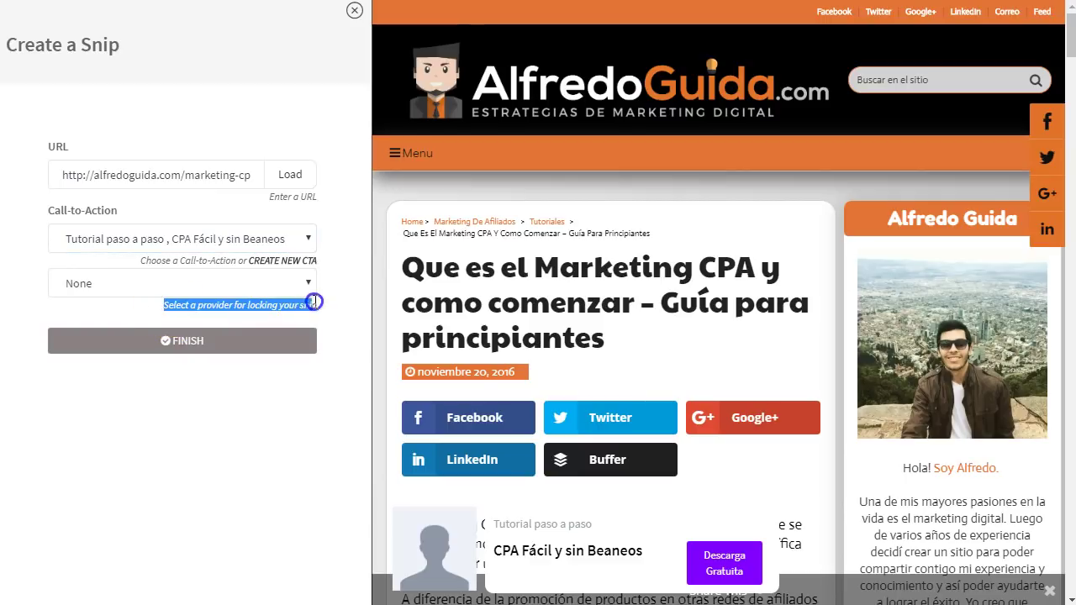
pyautogui.click(339, 320)
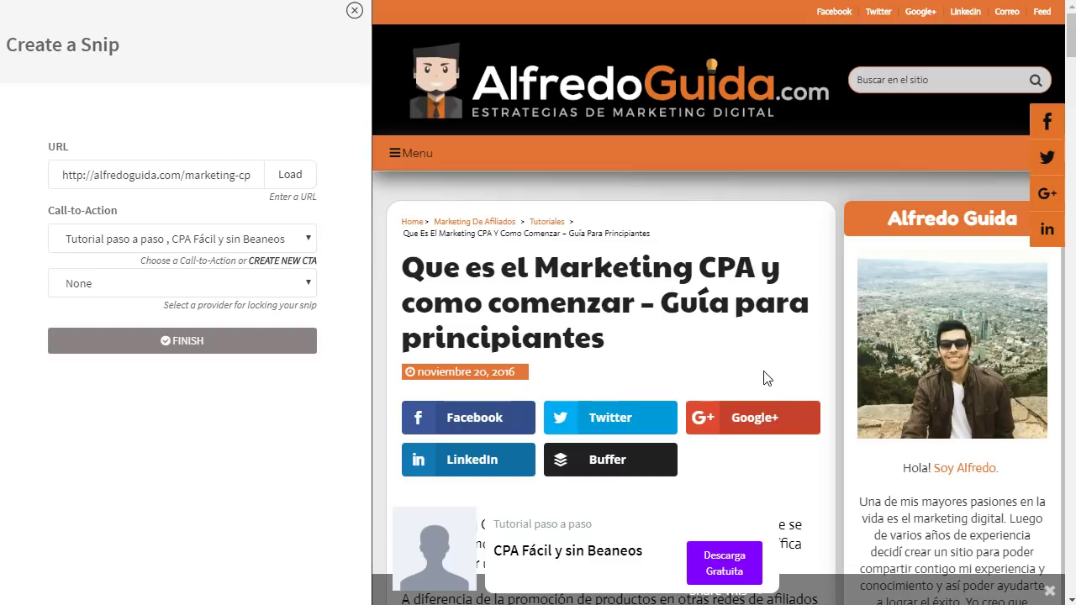
pyautogui.click(132, 286)
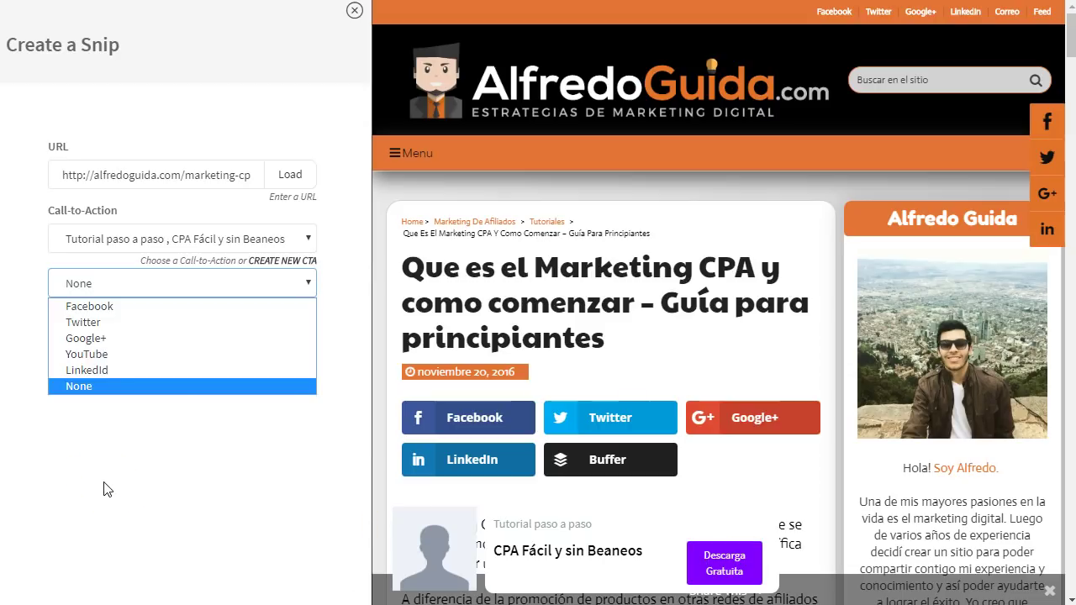
pyautogui.click(125, 308)
pyautogui.click(187, 341)
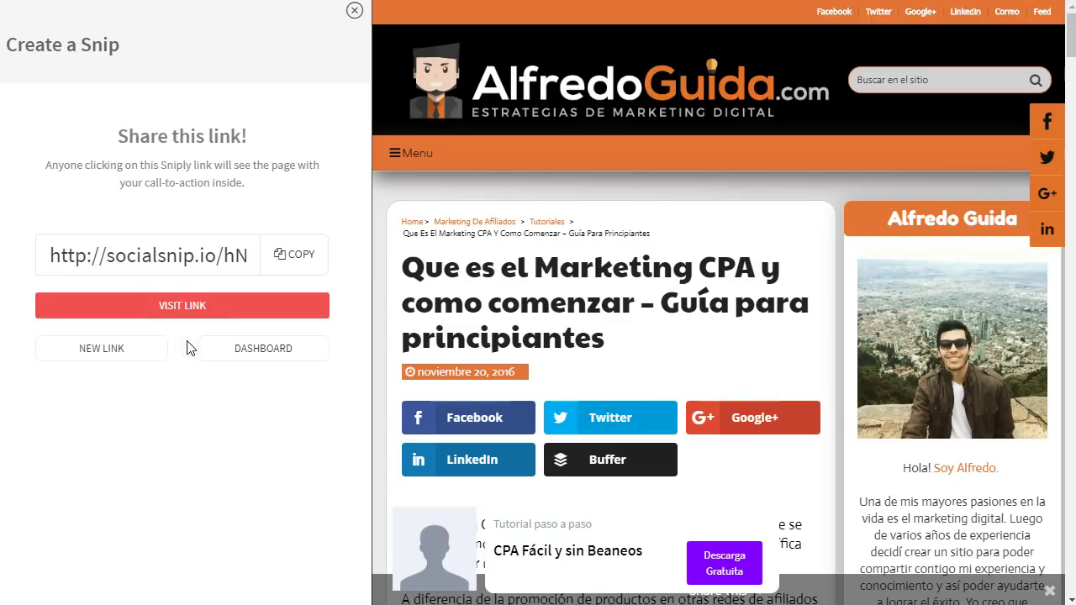
# - Copy the snip link, open it in a new tab, test its "Descarga Gratuita" button and leave the snip editor
pyautogui.click(287, 254)
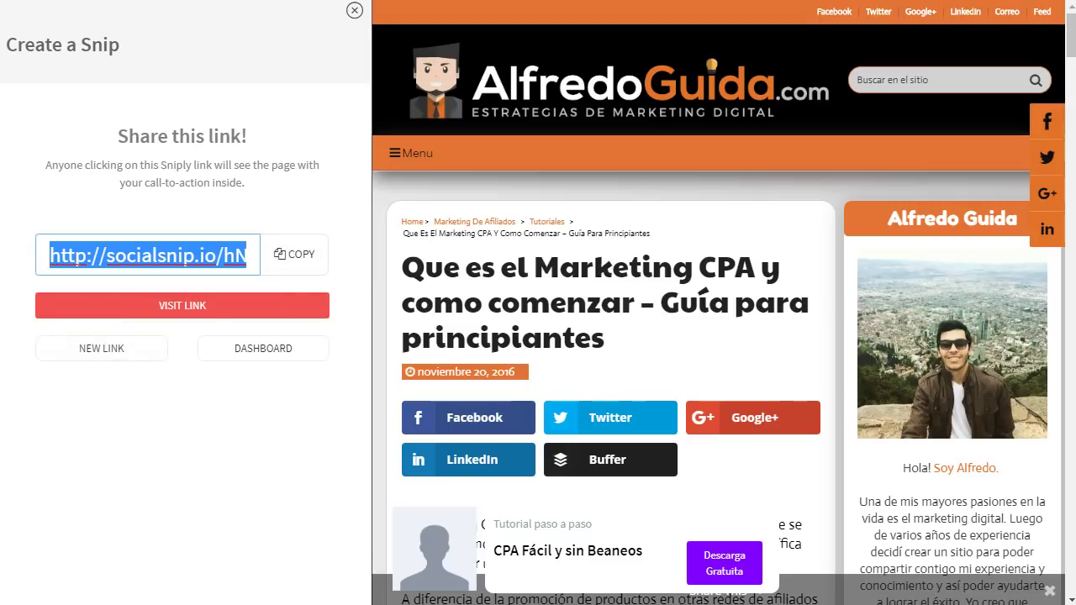
pyautogui.hotkey('ctrl', 't')
pyautogui.rightClick(307, 1)
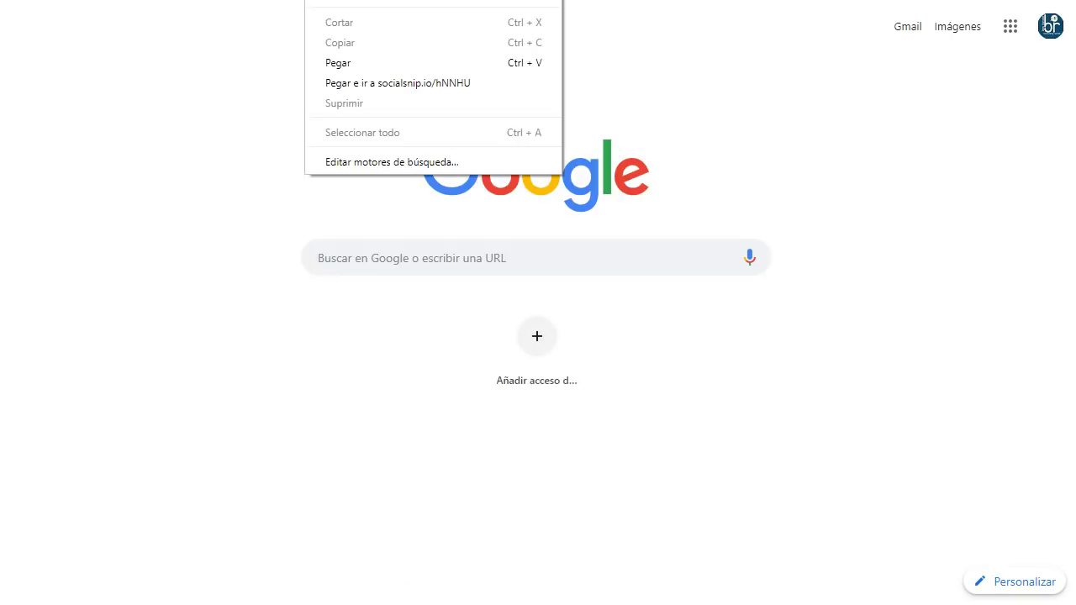
pyautogui.click(405, 83)
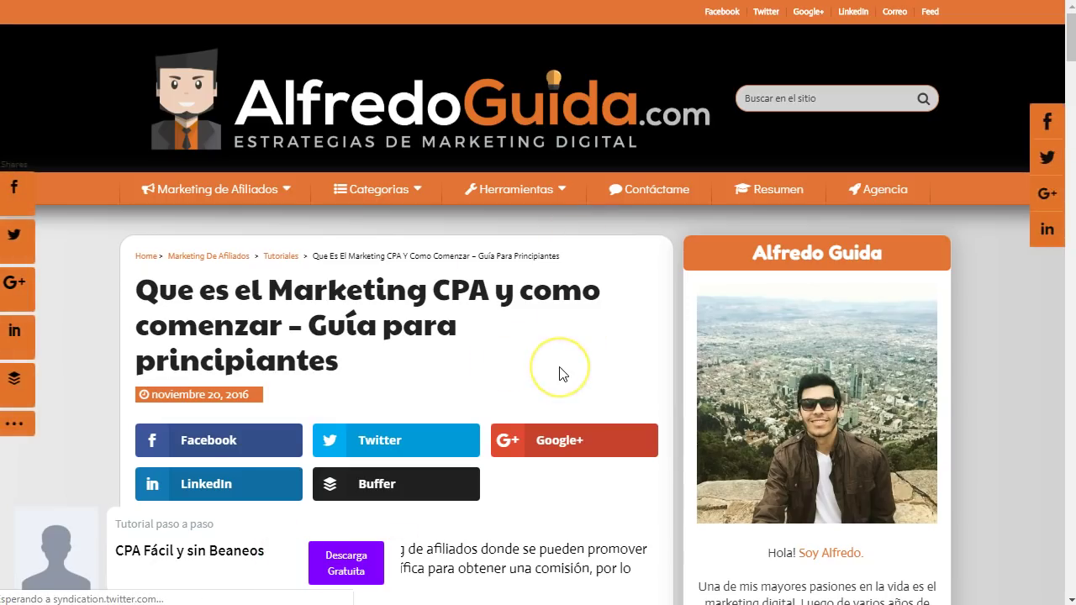
pyautogui.scroll(-10, 562, 374)
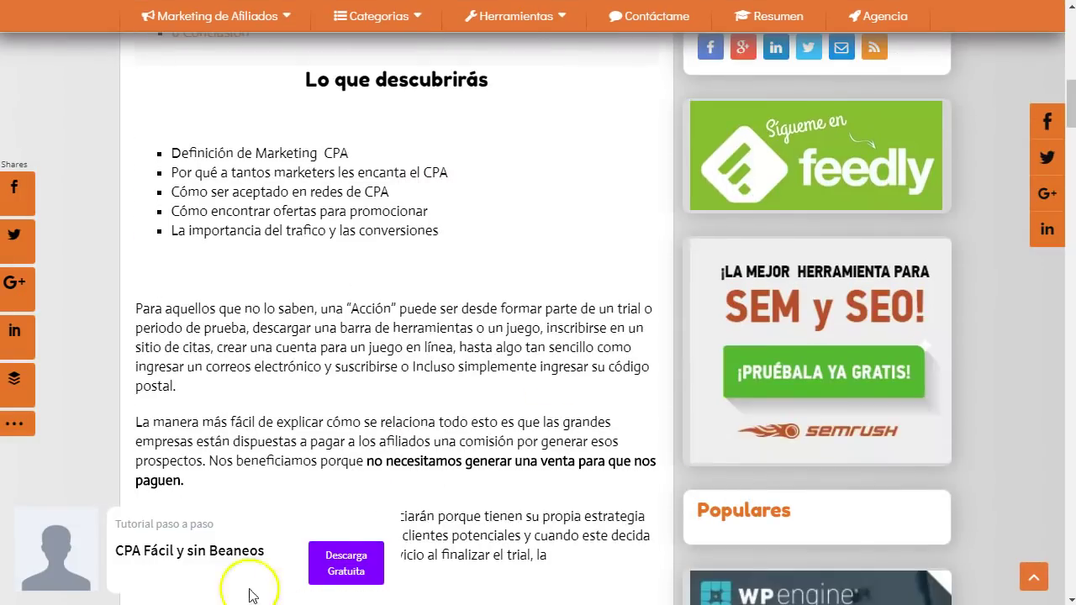
pyautogui.click(344, 563)
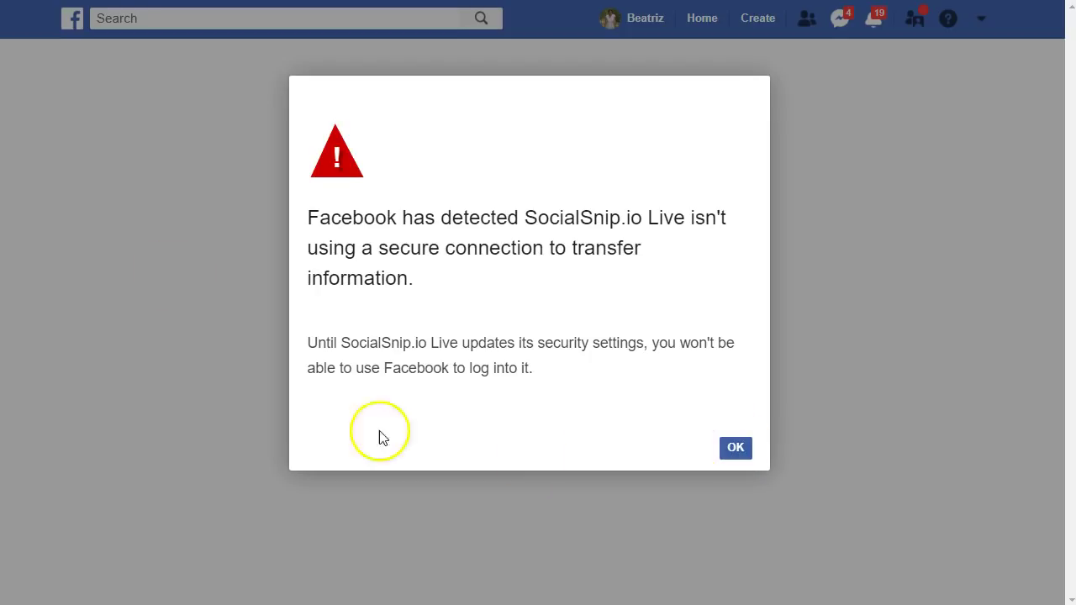
pyautogui.click(749, 449)
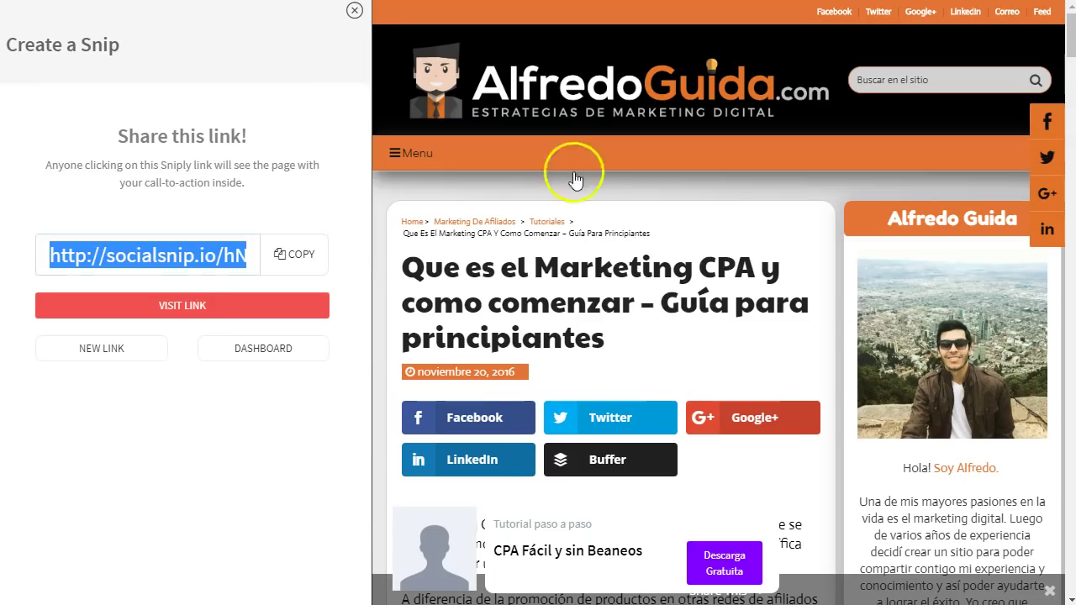
pyautogui.click(356, 10)
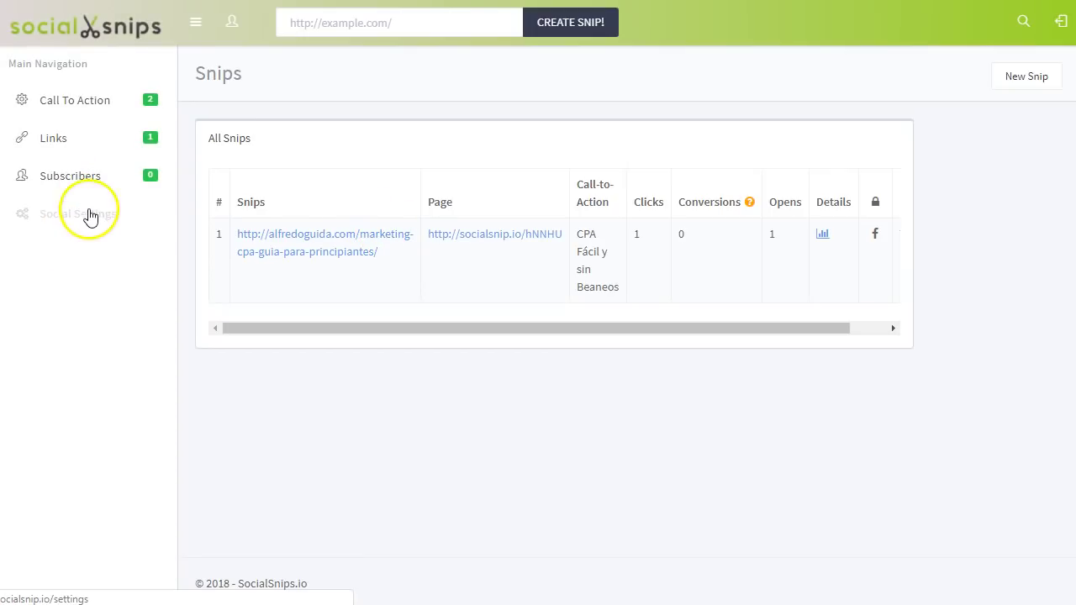
# - Look through the social media settings for Facebook, YouTube, Google+, Twitter and LinkedIn
pyautogui.click(79, 213)
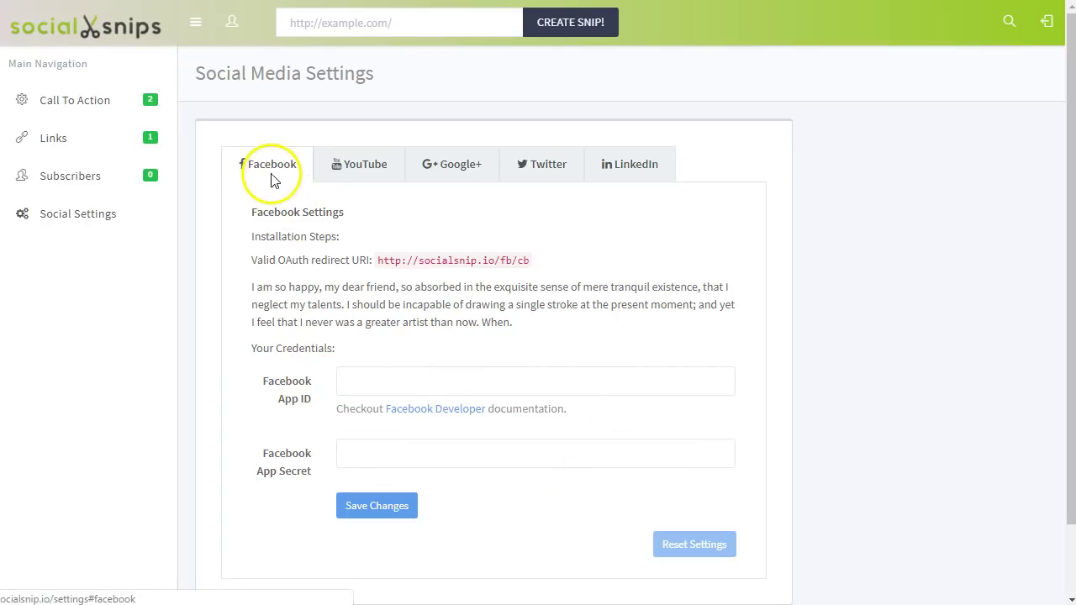
pyautogui.click(353, 174)
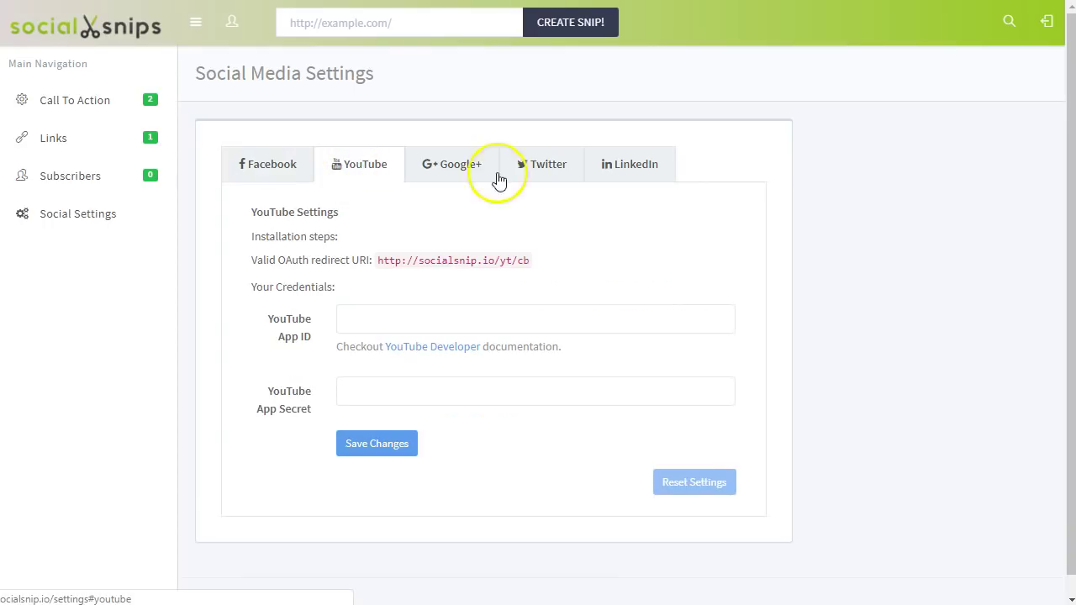
pyautogui.click(447, 164)
pyautogui.click(543, 171)
pyautogui.click(639, 162)
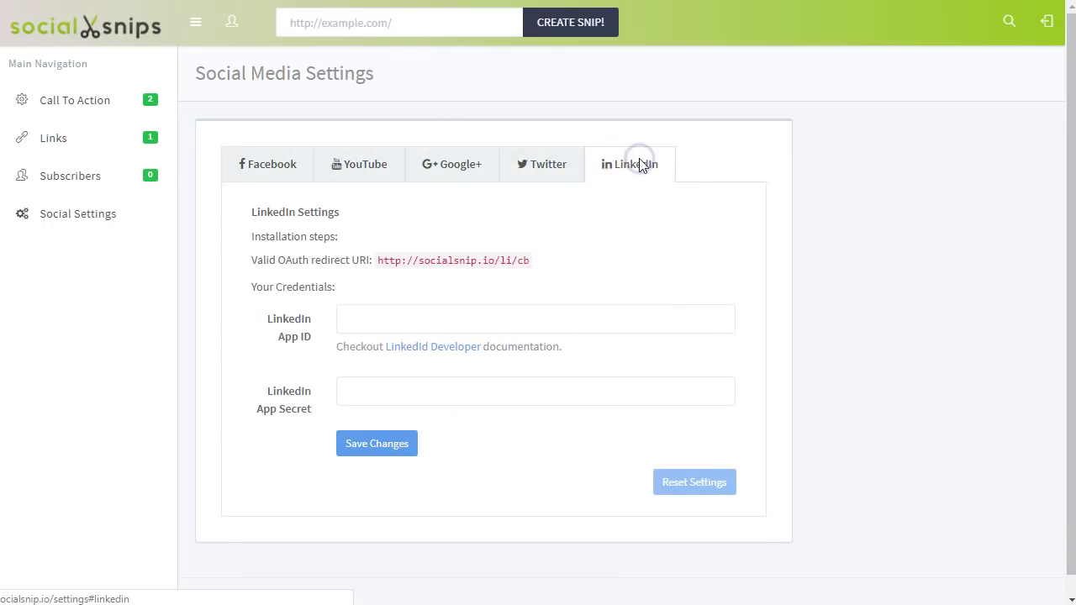
pyautogui.click(269, 167)
# - Delete the Facebook-locked CPA marketing snip from the list of snips
pyautogui.click(54, 141)
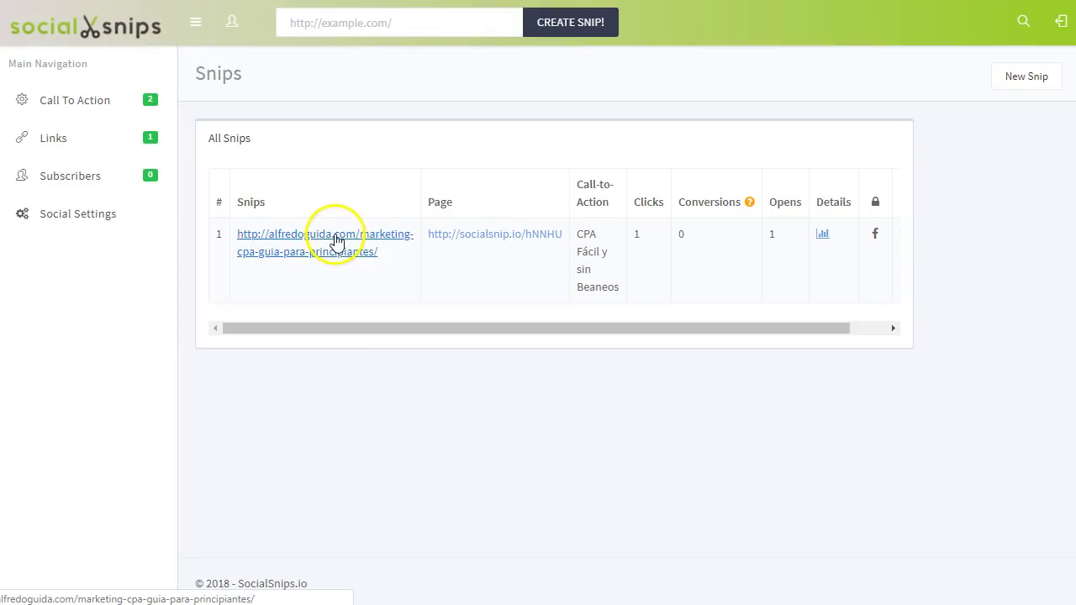
pyautogui.click(335, 243)
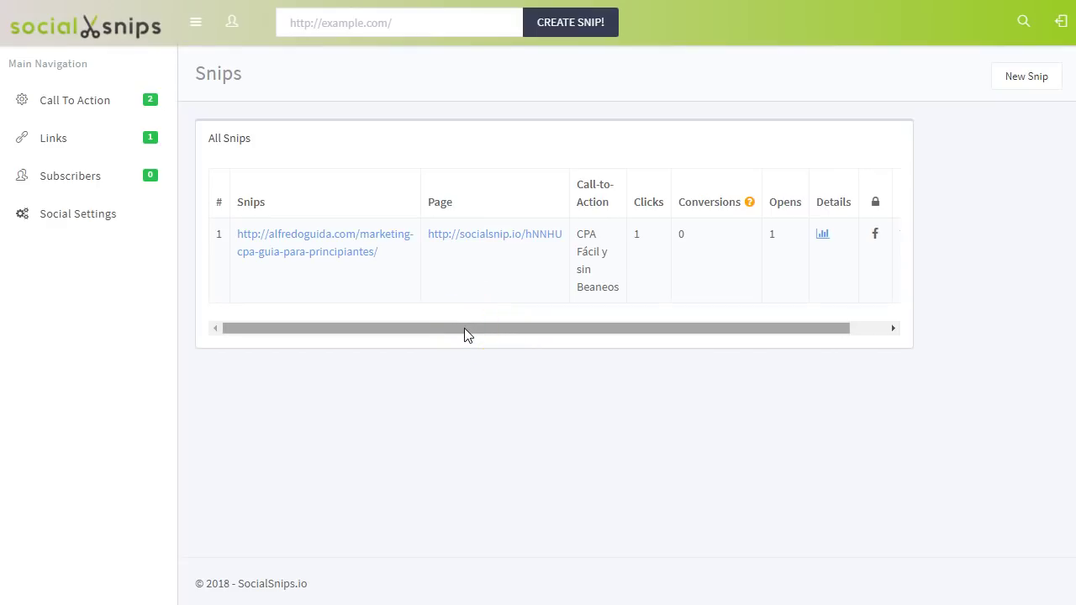
pyautogui.moveTo(464, 328); pyautogui.dragTo(611, 324)
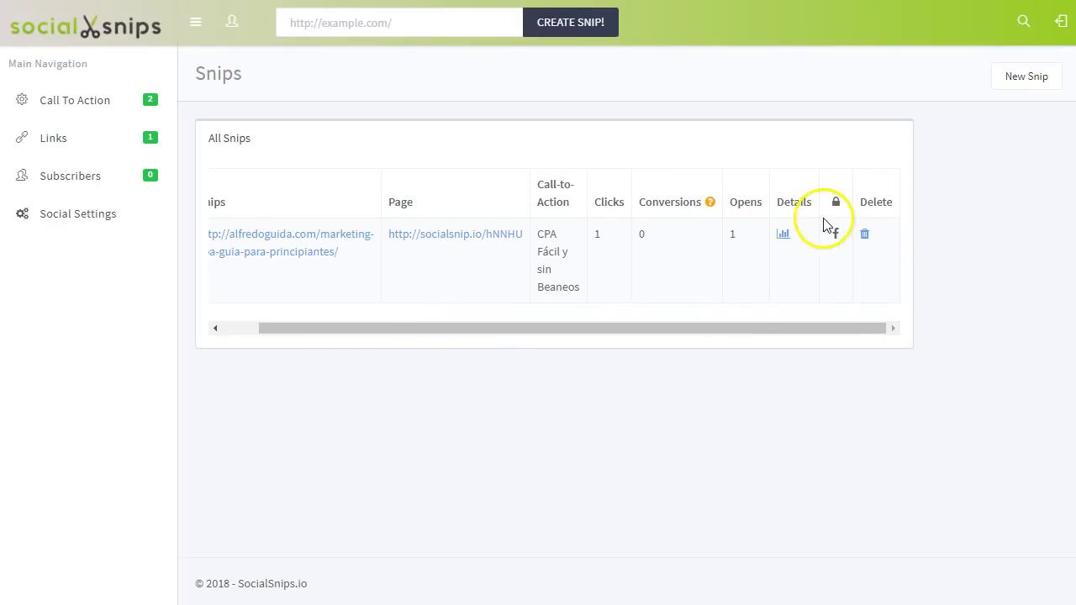
pyautogui.click(866, 237)
pyautogui.click(580, 419)
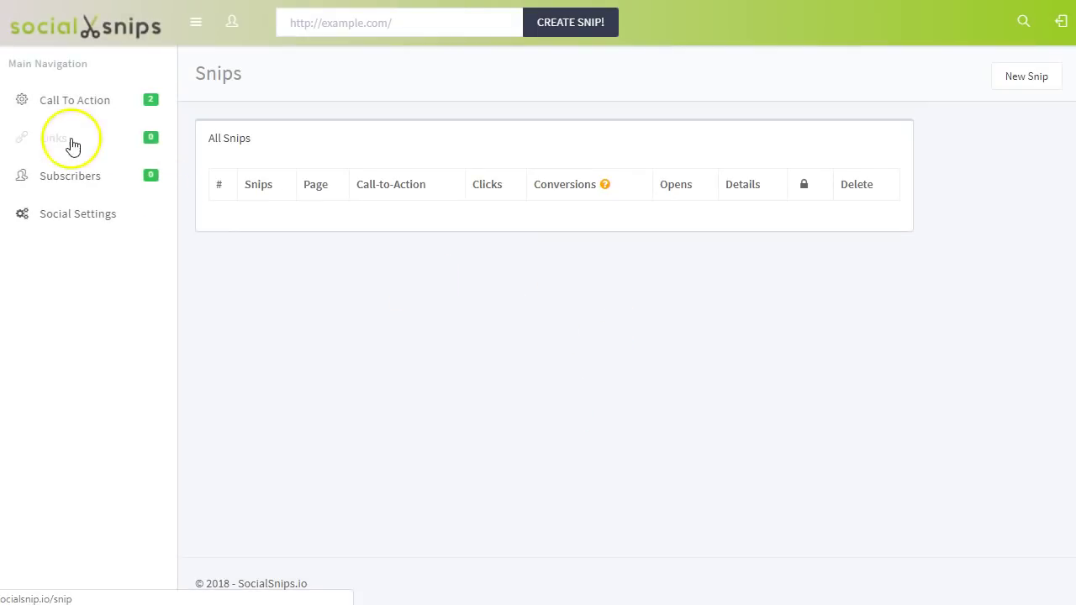
pyautogui.click(50, 150)
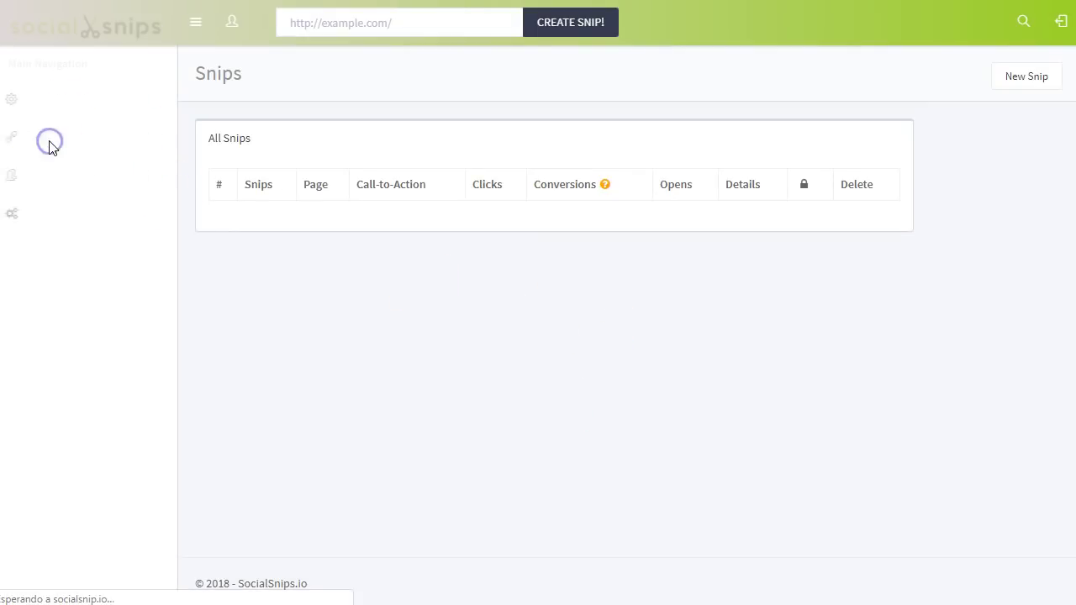
pyautogui.click(446, 23)
pyautogui.hotkey('ctrl', 'v')
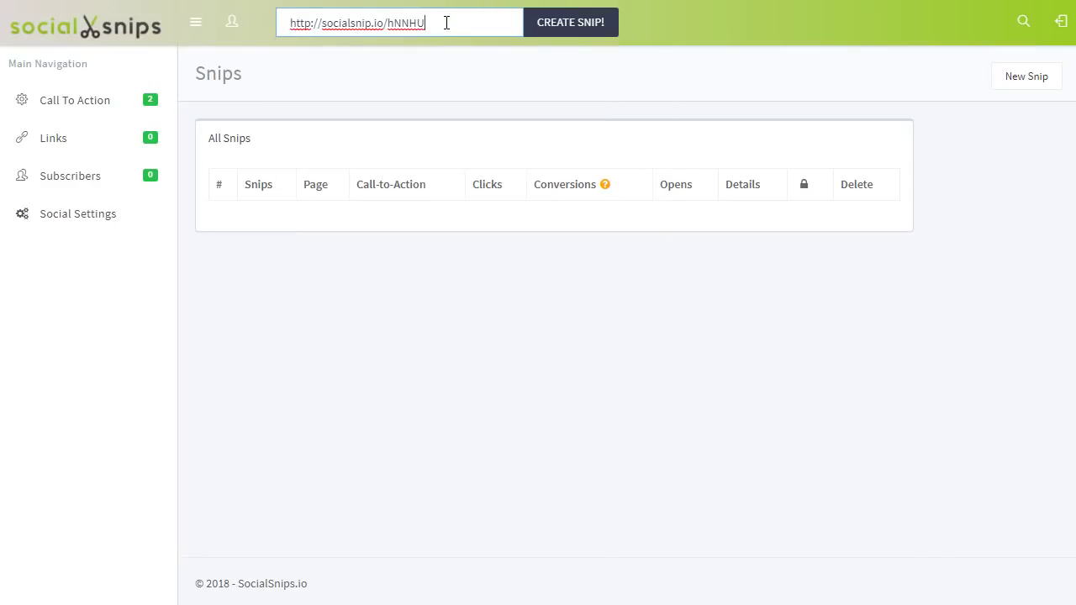
pyautogui.hotkey('ctrl', 'a')
pyautogui.press('BackSpace')
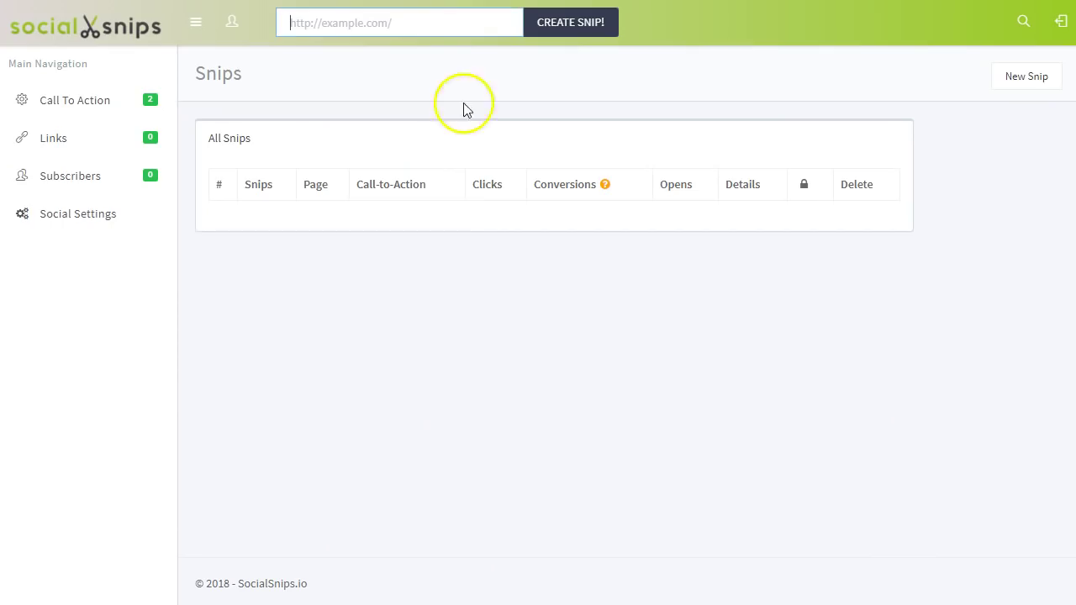
pyautogui.hotkey('ctrl', 'v')
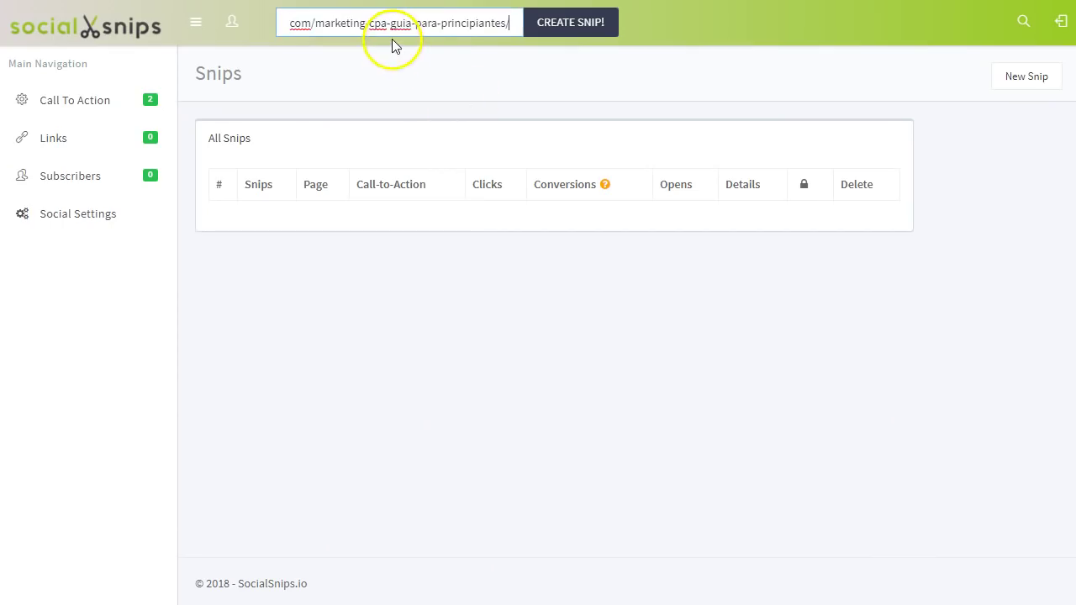
pyautogui.click(577, 25)
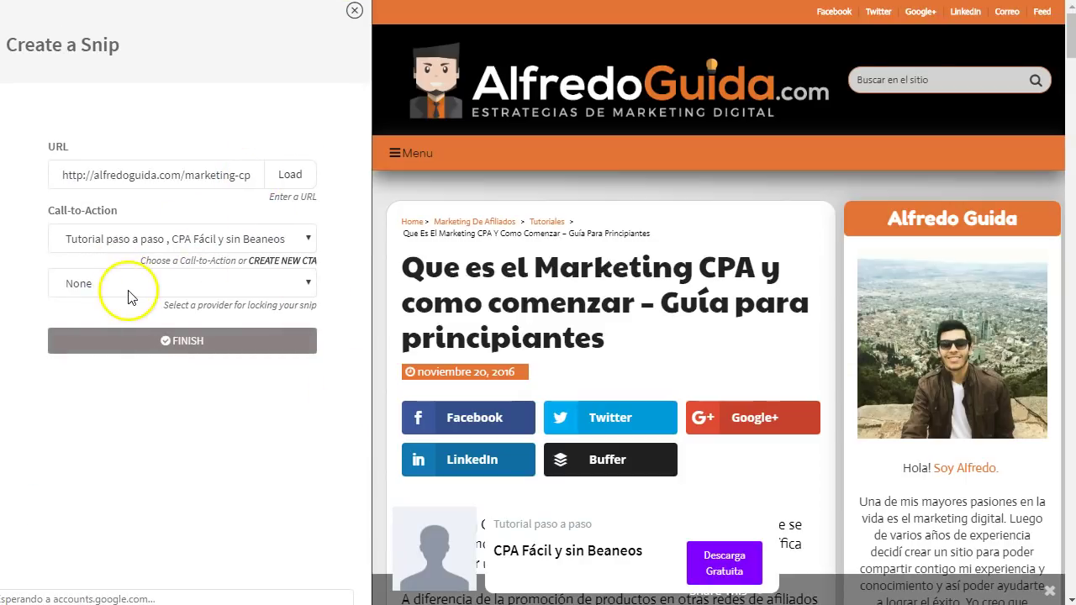
pyautogui.click(187, 340)
# - Copy the unlocked snip's link, try its "Descarga Gratuita" button in a new tab and return to the snips list
pyautogui.click(290, 256)
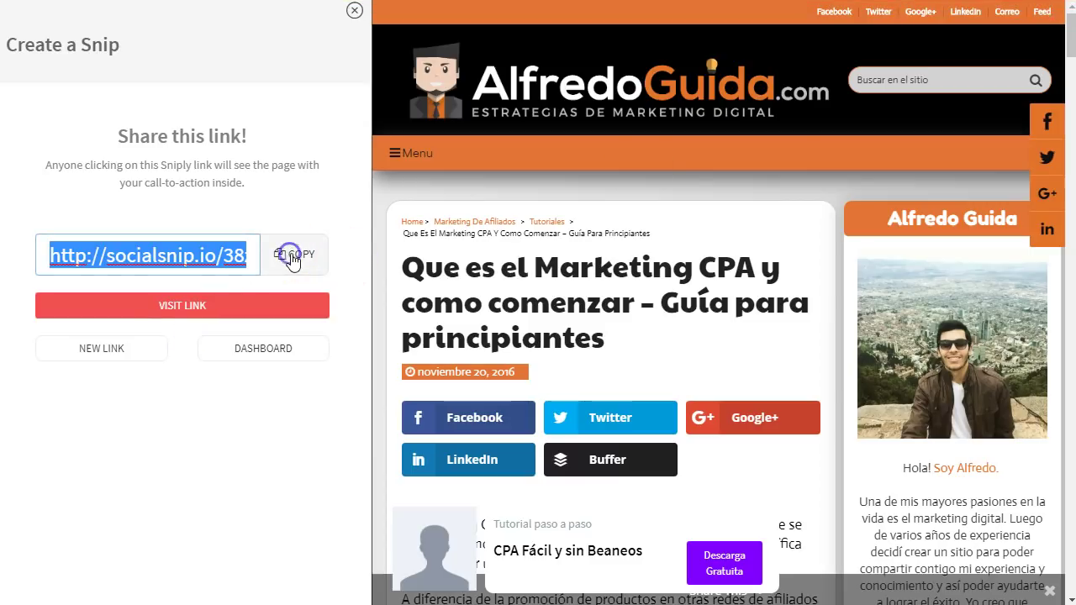
pyautogui.hotkey('ctrl', 't')
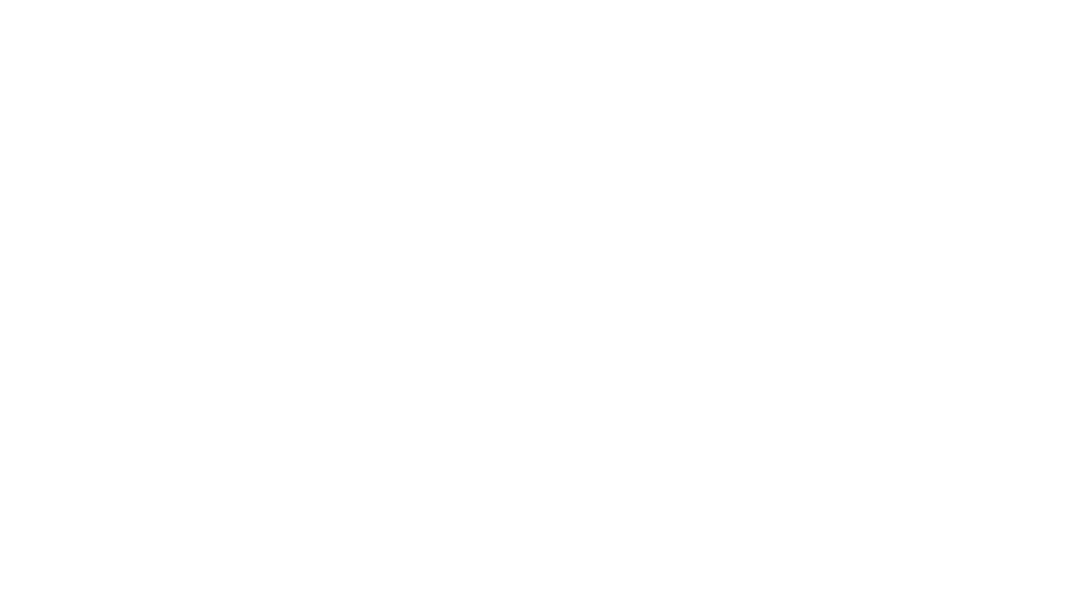
pyautogui.rightClick(589, 29)
pyautogui.click(644, 90)
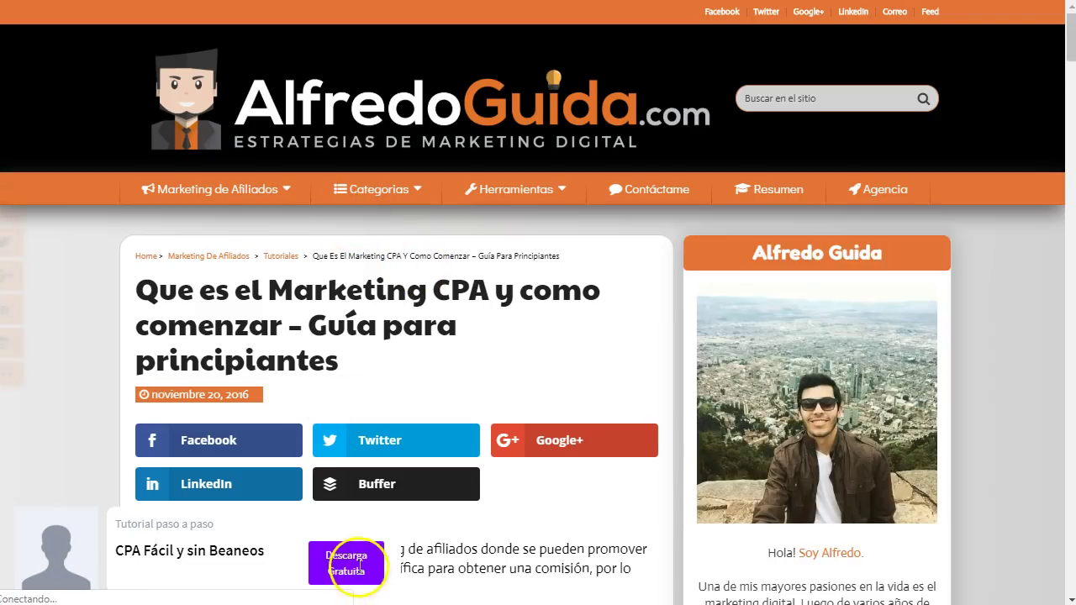
pyautogui.click(339, 569)
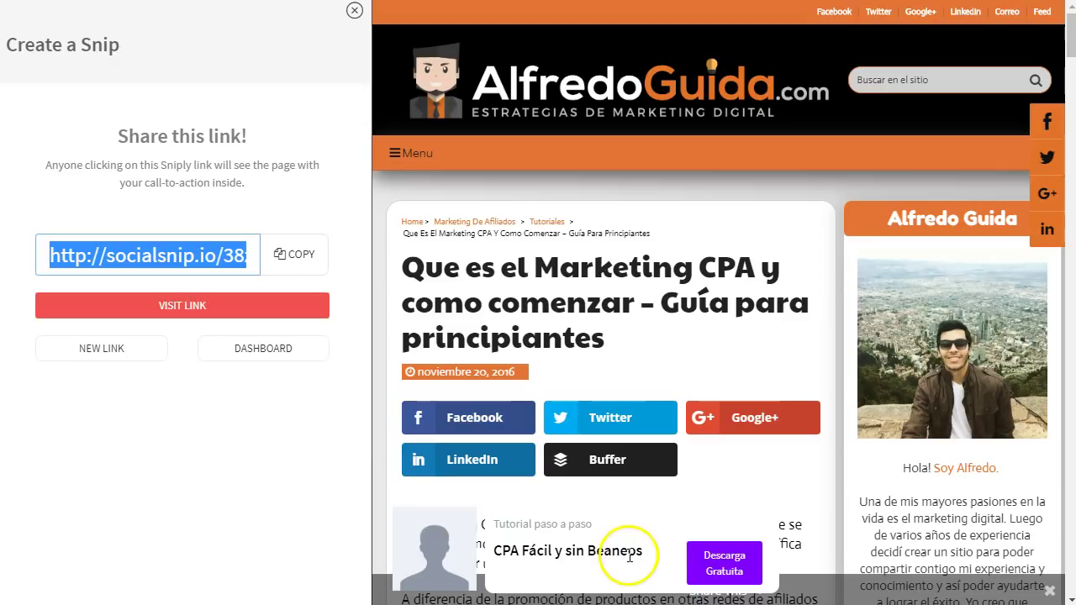
pyautogui.click(804, 567)
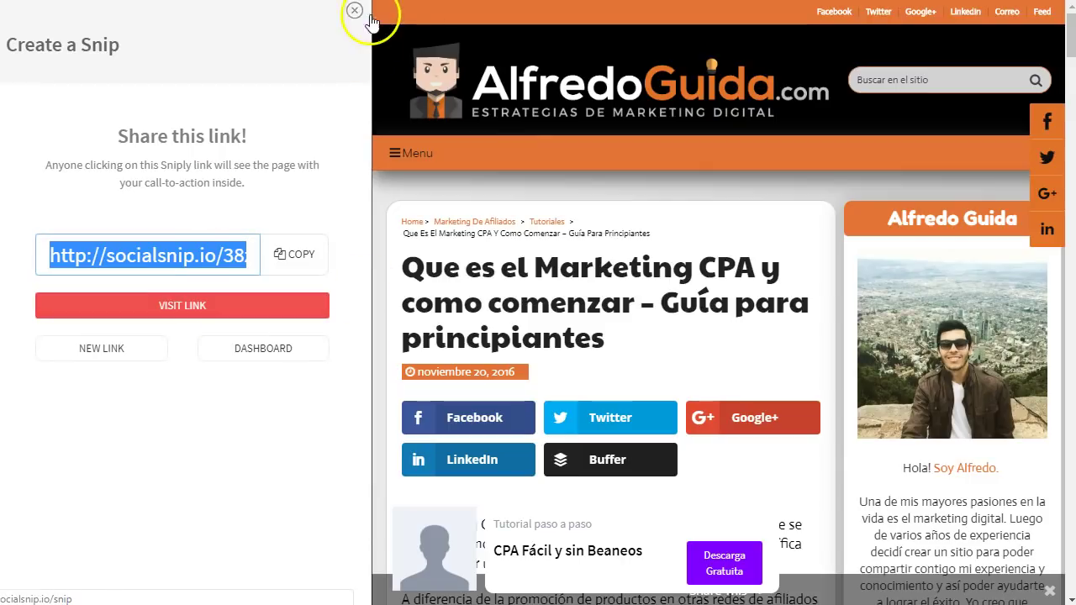
pyautogui.click(356, 12)
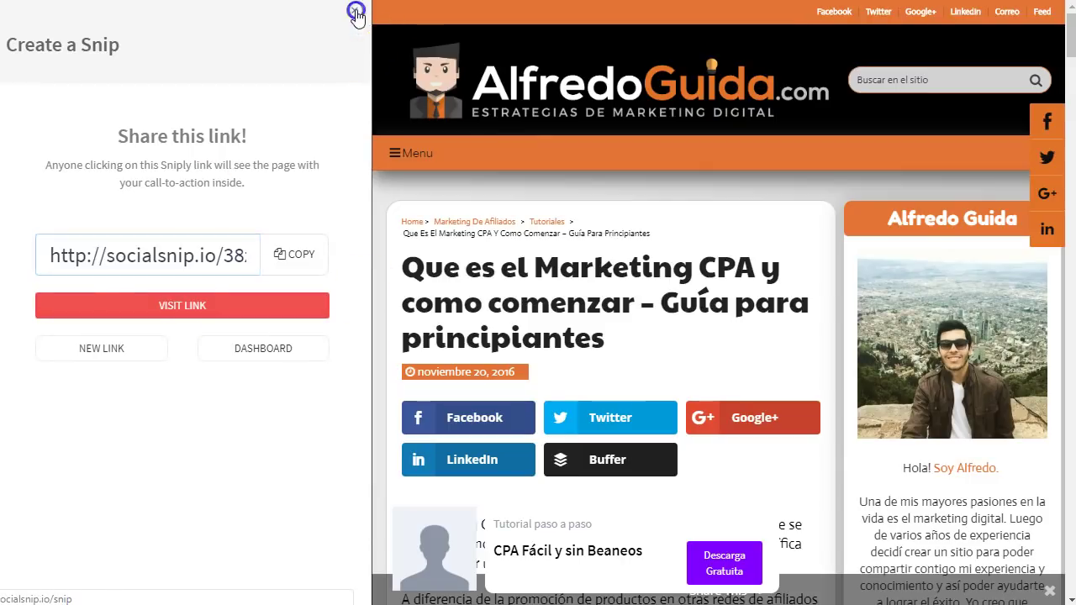
pyautogui.click(216, 354)
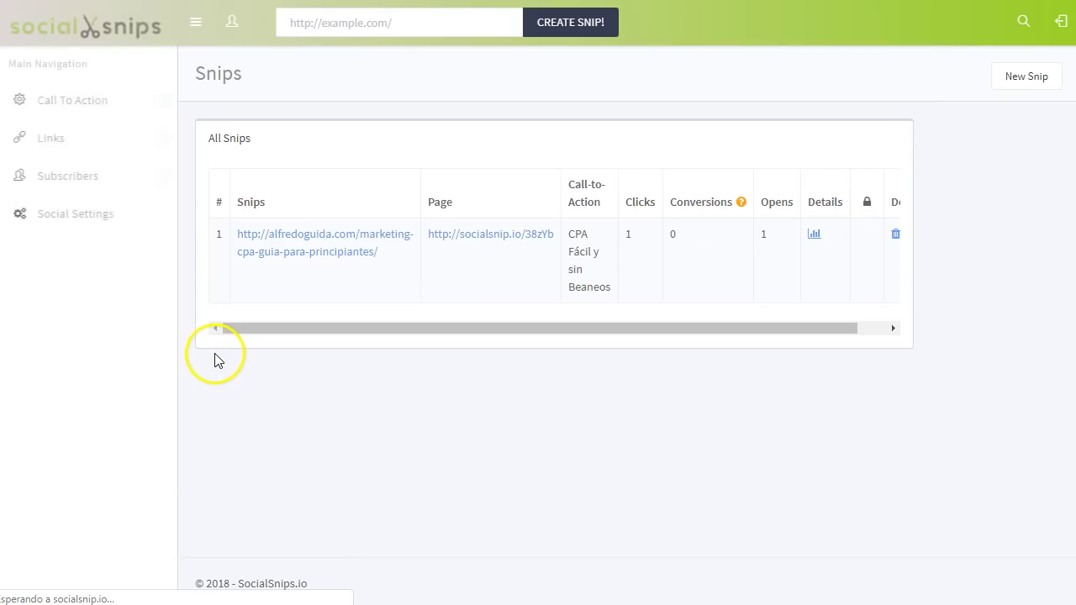
# - Examine the credential fields required by each network in the social settings and return to the list of call-to-actions
pyautogui.click(62, 216)
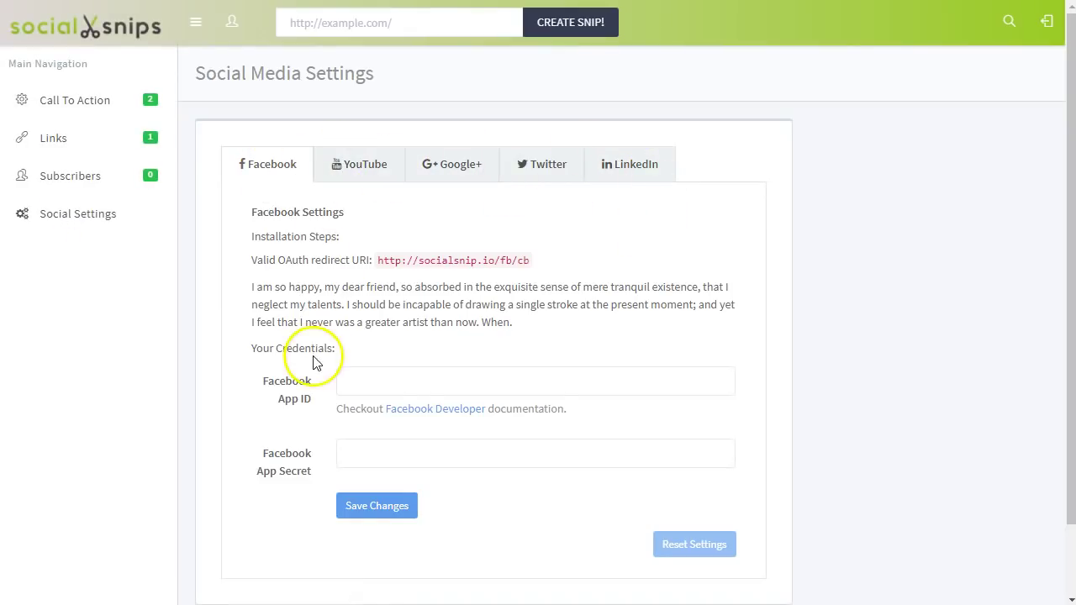
pyautogui.scroll(-2, 195, 359)
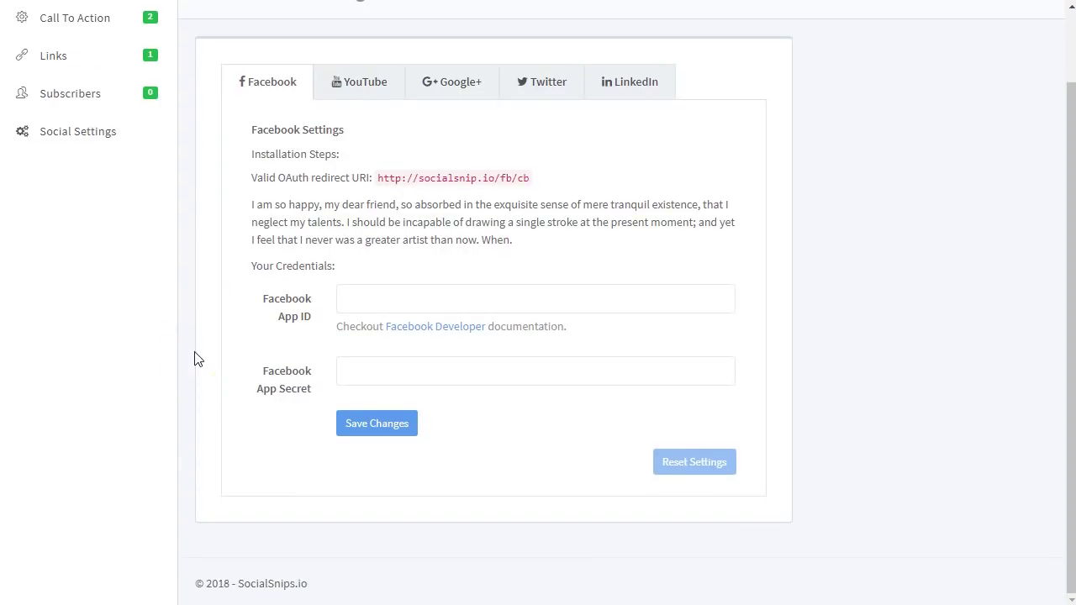
pyautogui.scroll(2, 194, 359)
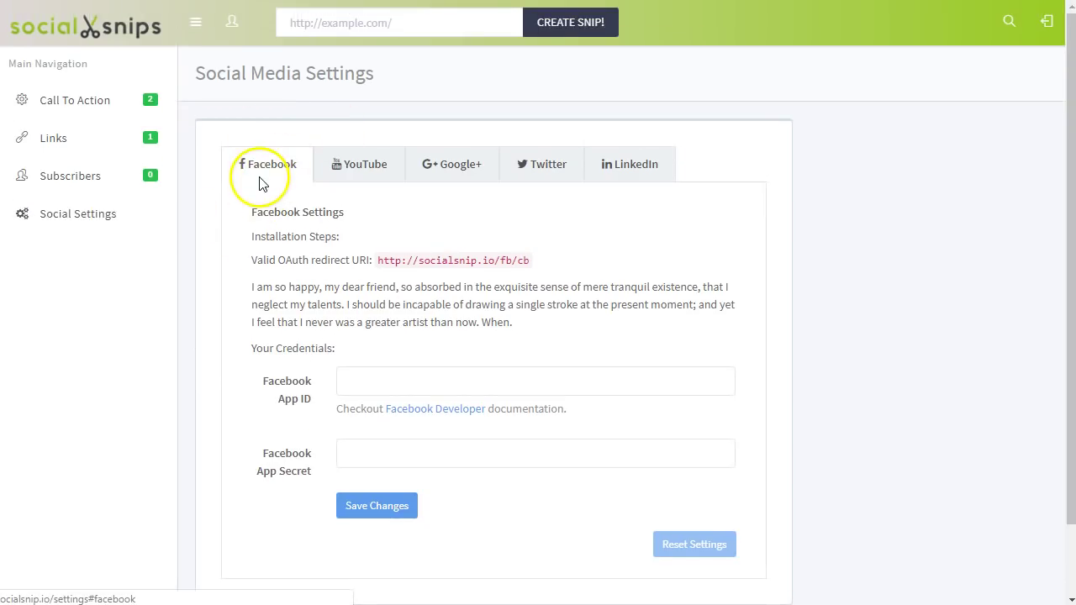
pyautogui.click(352, 164)
pyautogui.click(461, 173)
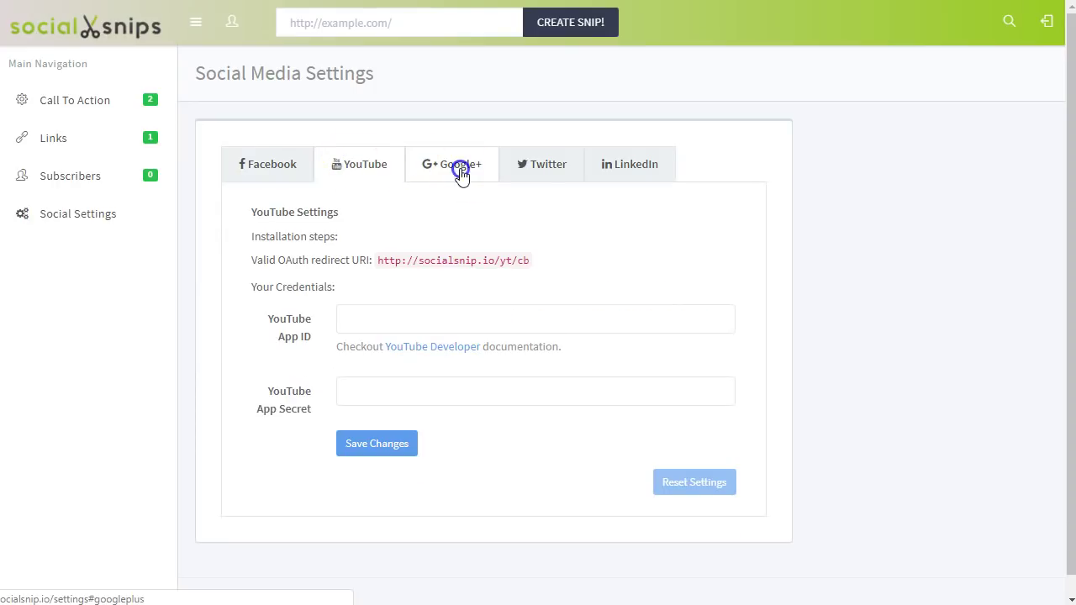
pyautogui.click(545, 170)
pyautogui.click(636, 172)
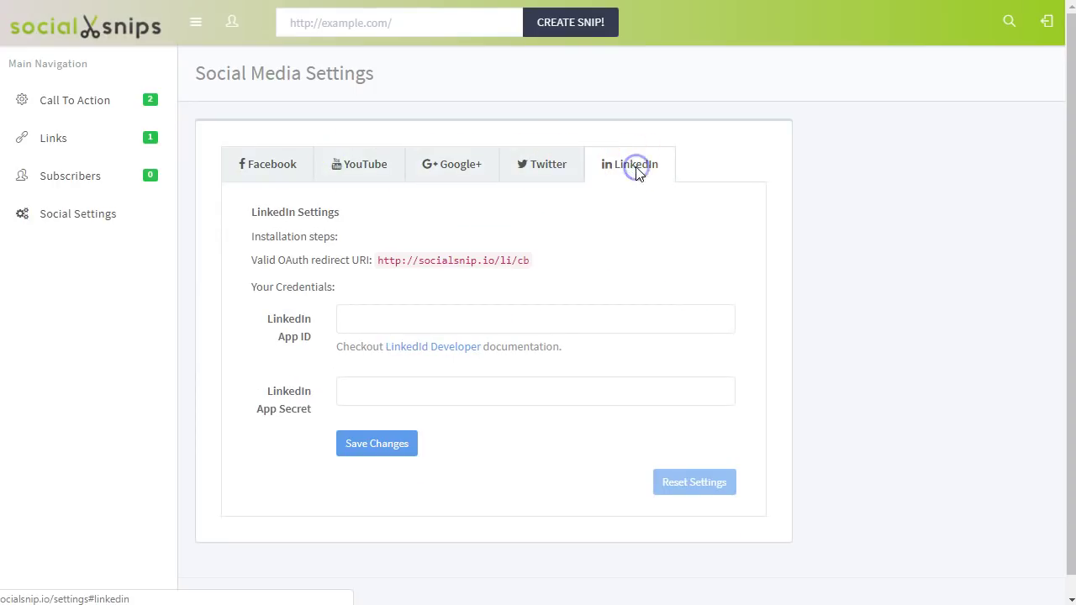
pyautogui.click(254, 160)
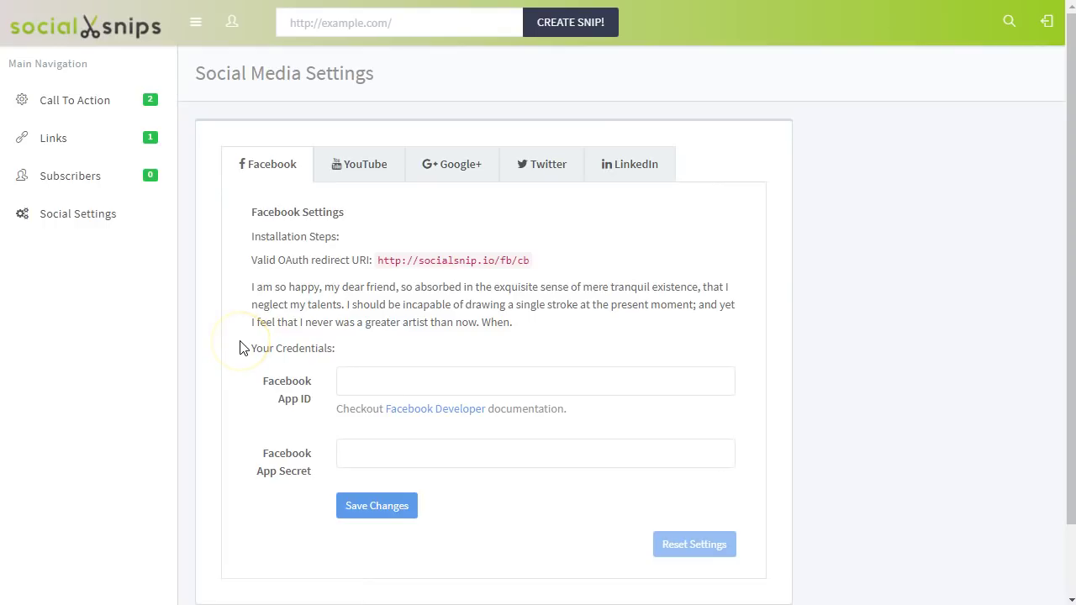
pyautogui.click(309, 280)
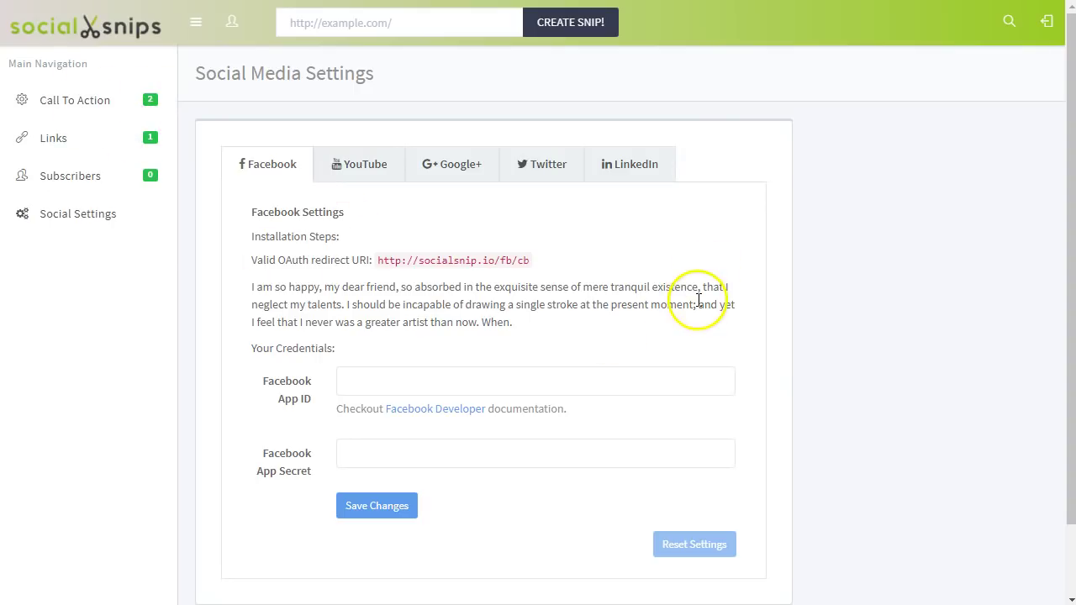
pyautogui.click(80, 101)
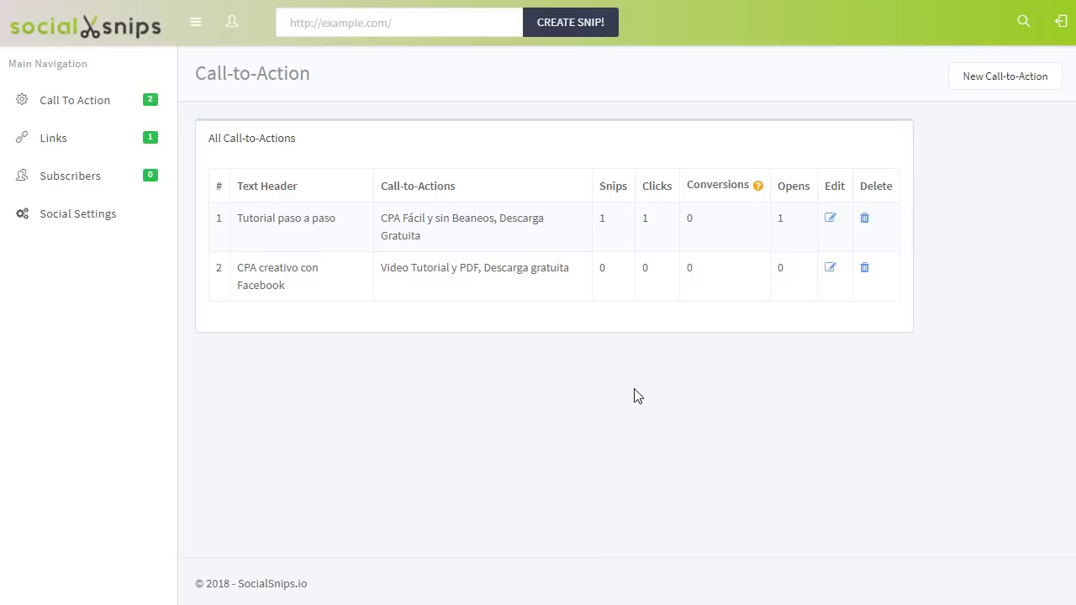
pyautogui.click(53, 47)
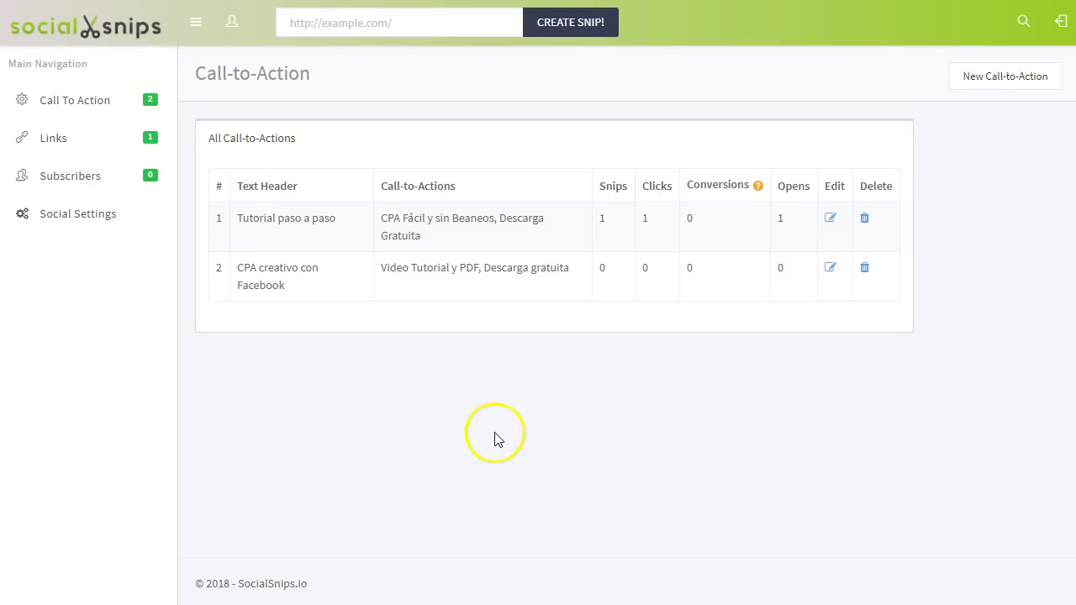